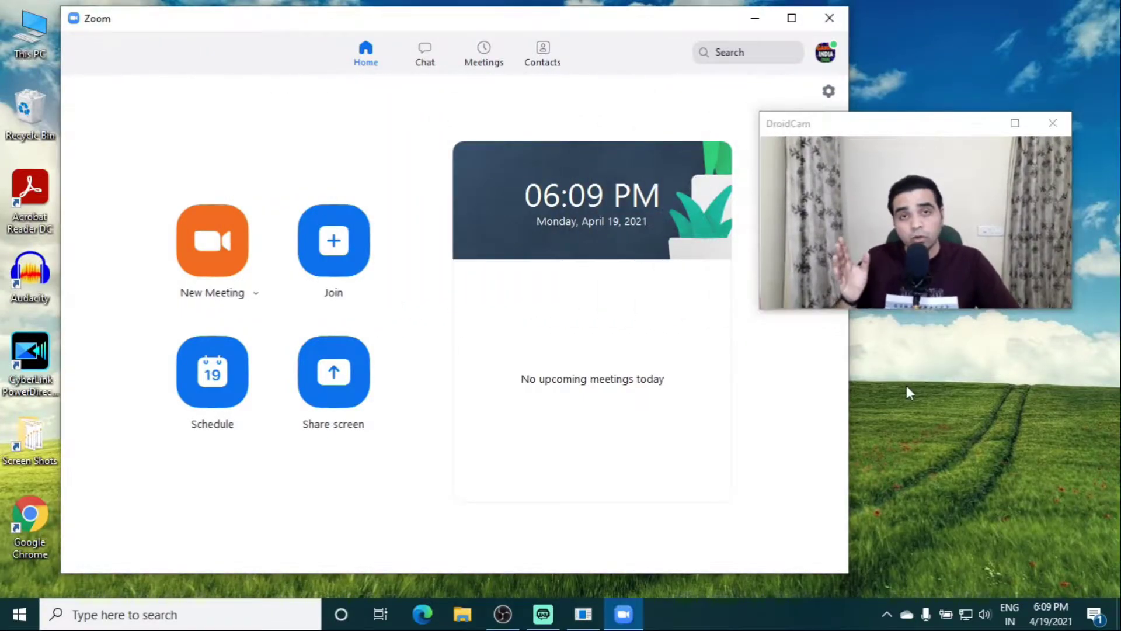
# Start a new Zoom meeting and join it with computer audio.
pyautogui.click(504, 614)
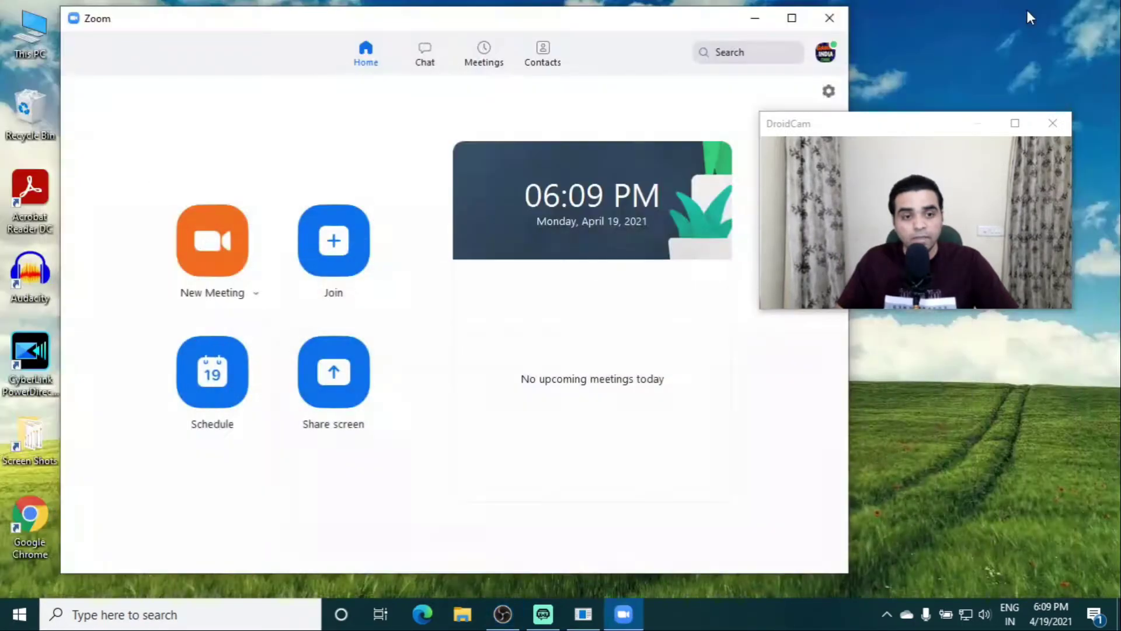
pyautogui.click(1028, 10)
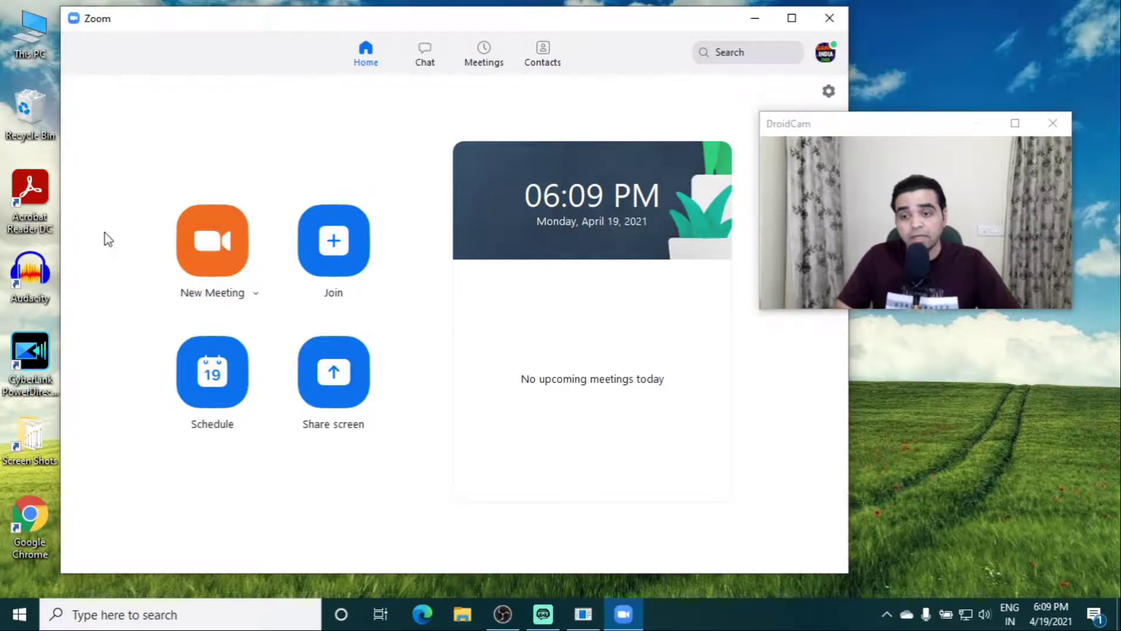
pyautogui.click(209, 254)
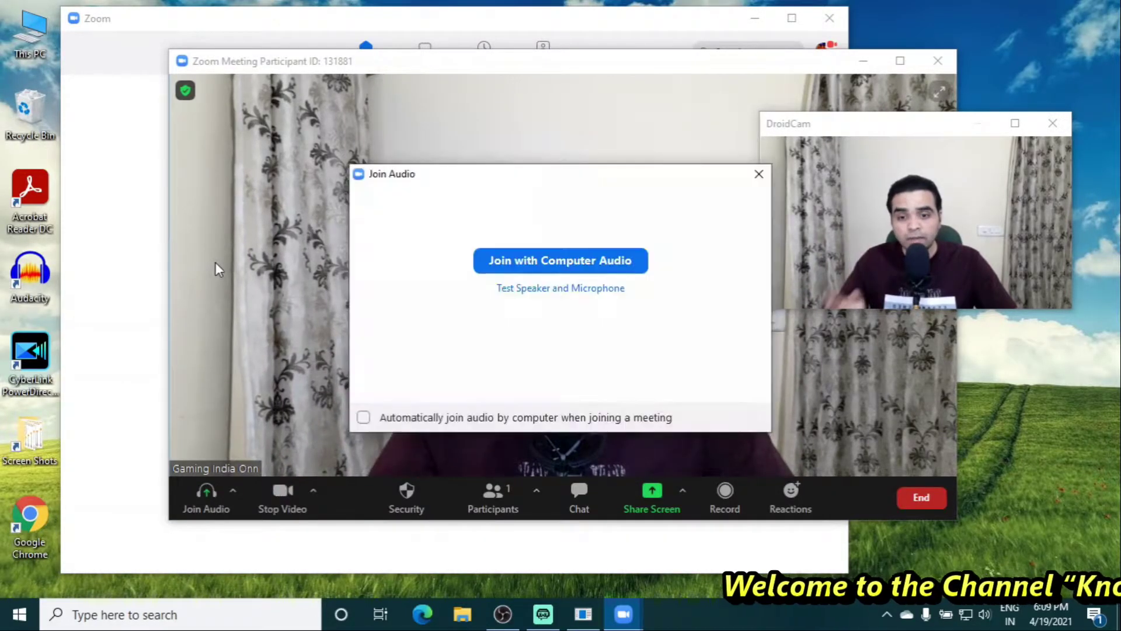
pyautogui.click(544, 257)
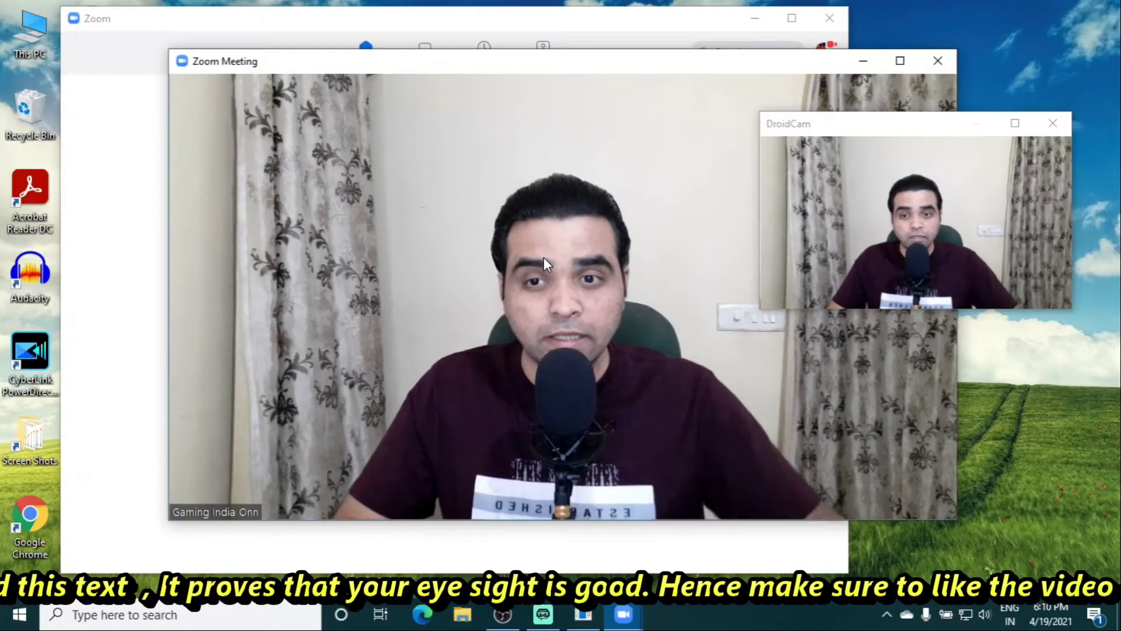
pyautogui.moveTo(379, 443)
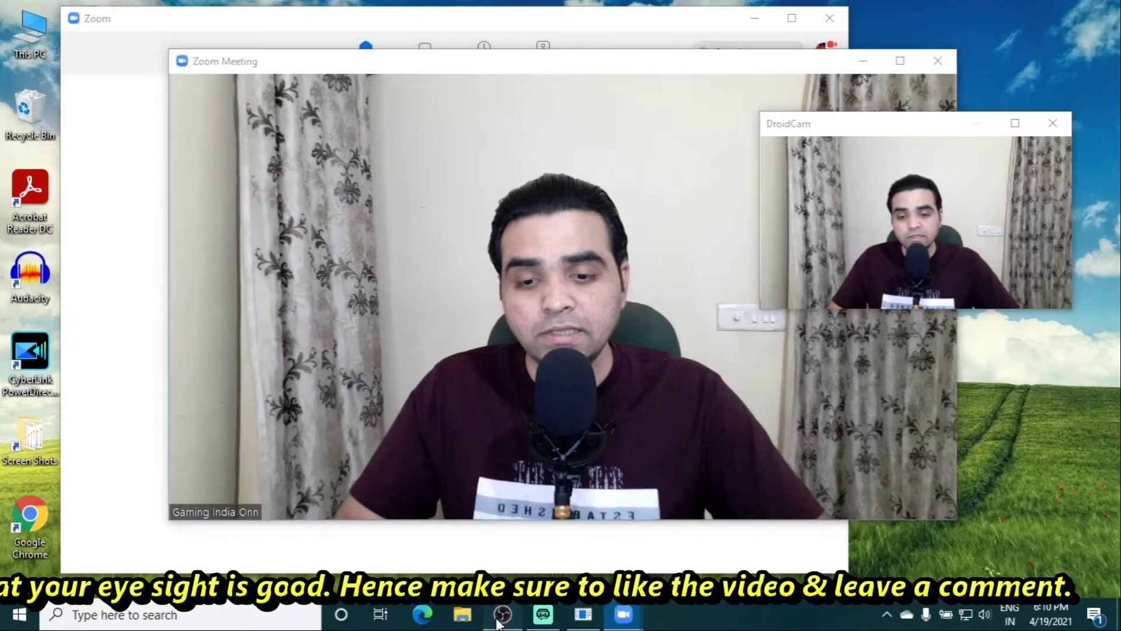
# Switch to OBS and add a new Window Capture source to Scene 2.
pyautogui.click(502, 617)
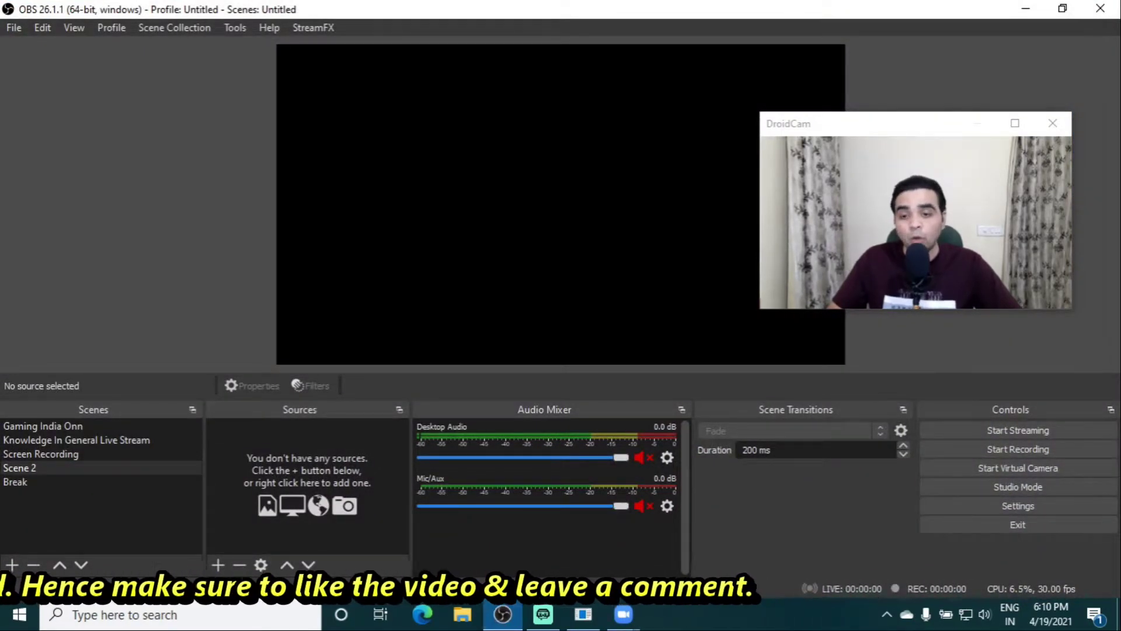
pyautogui.moveTo(867, 135); pyautogui.dragTo(523, 388)
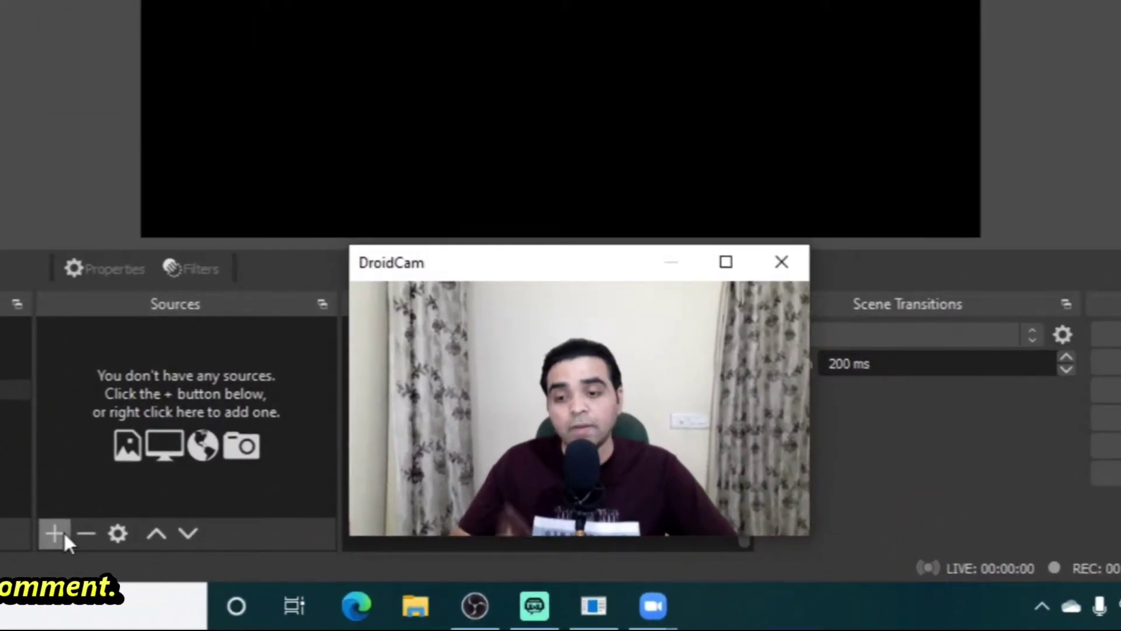
pyautogui.click(220, 564)
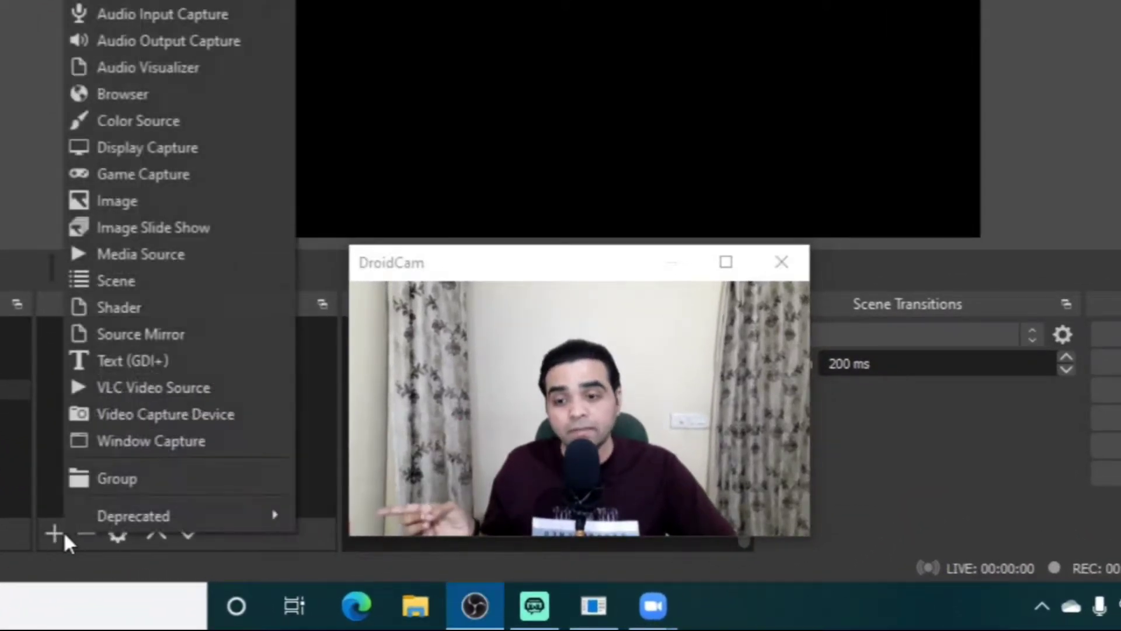
pyautogui.click(173, 442)
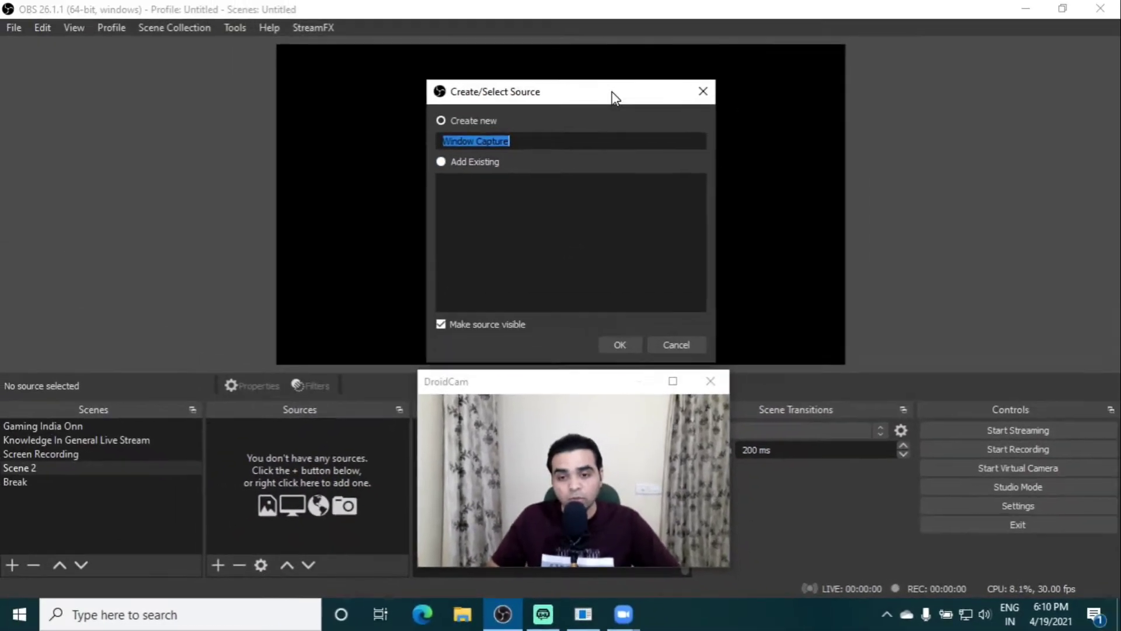
pyautogui.click(624, 321)
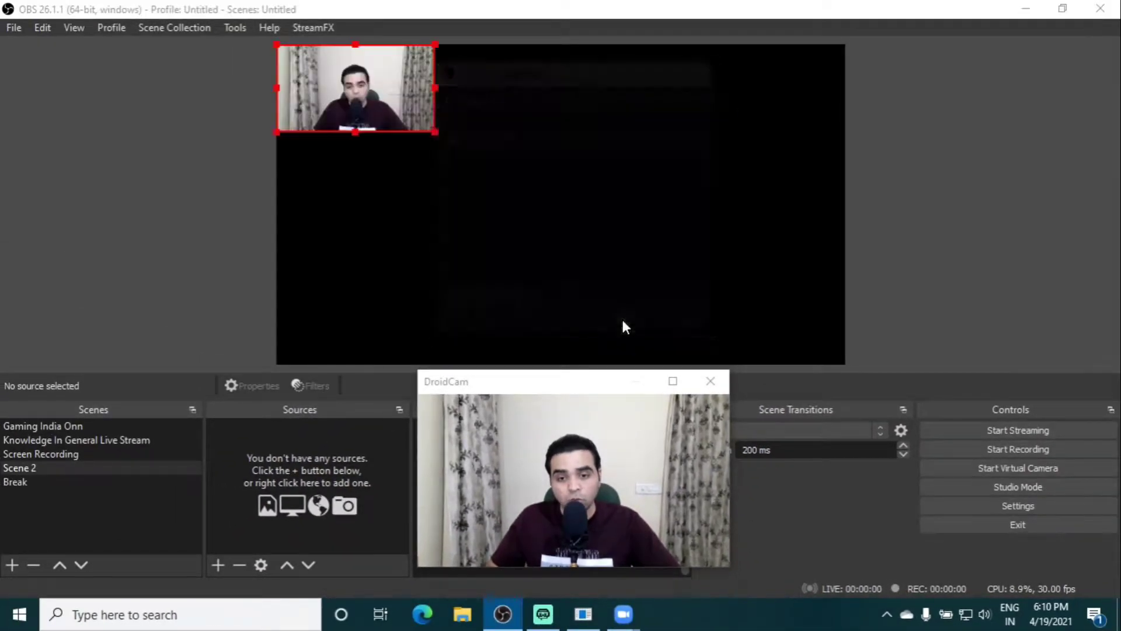
# Set the source to capture the [Zoom.exe]: Zoom Meeting window and enlarge it to fill the canvas.
pyautogui.moveTo(558, 385); pyautogui.dragTo(871, 300)
pyautogui.click(686, 349)
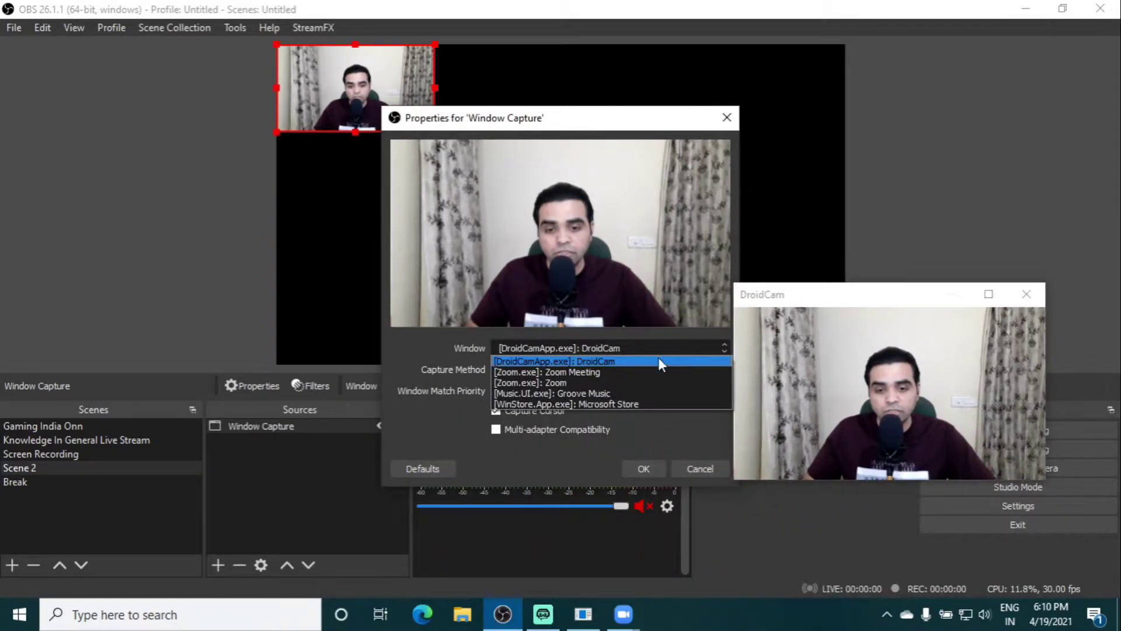
pyautogui.click(575, 374)
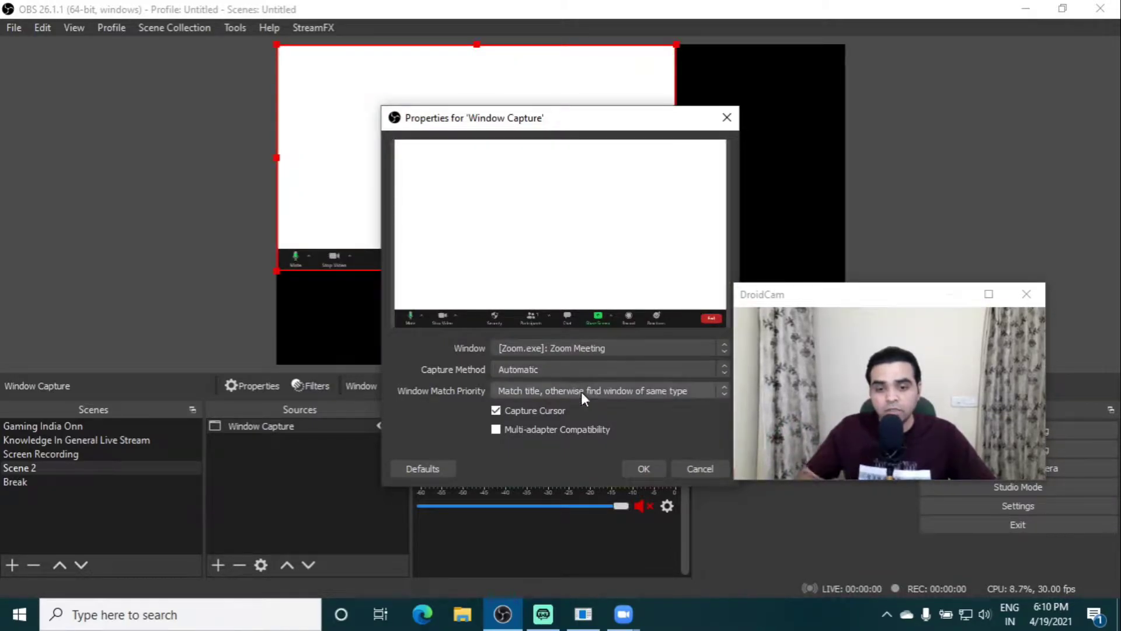
pyautogui.click(645, 469)
pyautogui.moveTo(836, 295); pyautogui.dragTo(862, 95)
pyautogui.moveTo(676, 271); pyautogui.dragTo(790, 358)
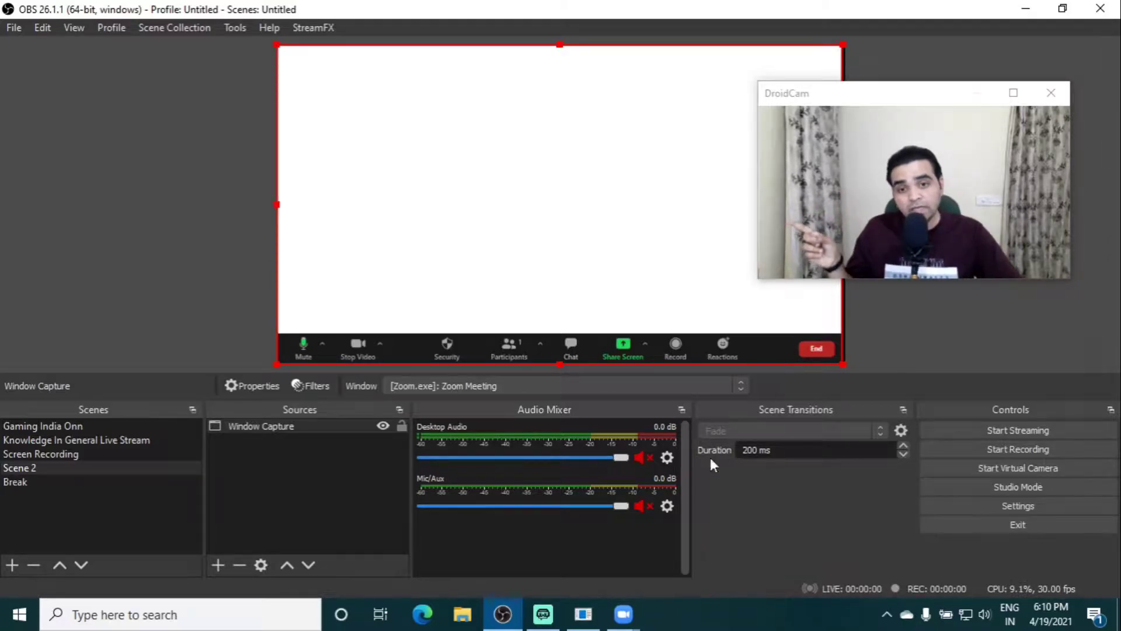
# Bring up the Zoom meeting window, shrink it and move it over OBS to compare it with the captured preview.
pyautogui.moveTo(624, 619)
pyautogui.click(654, 569)
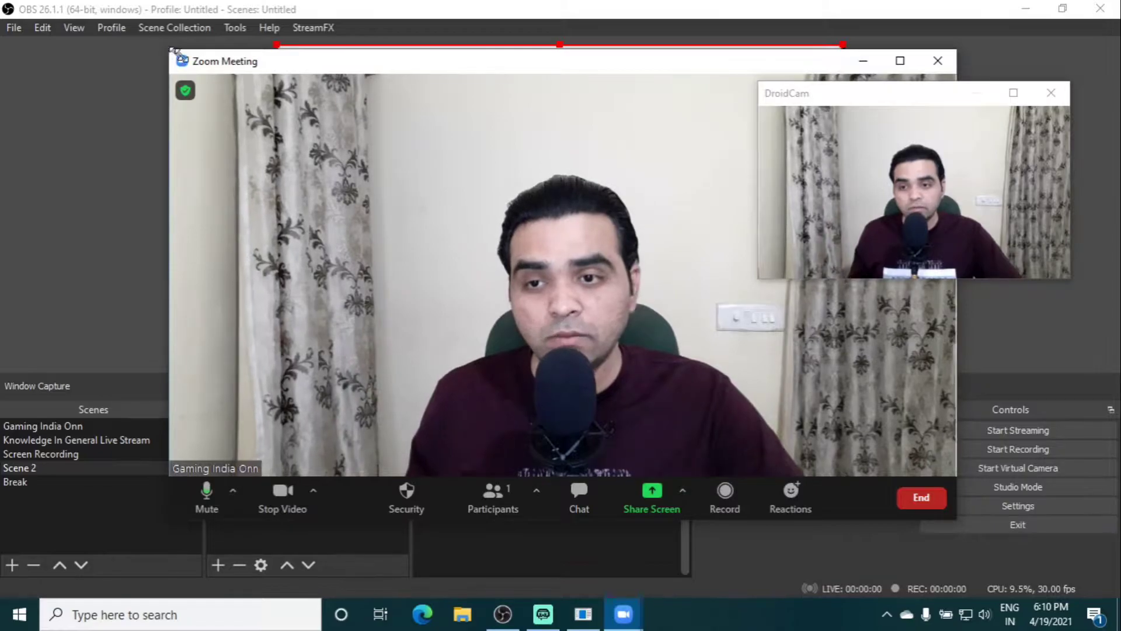
pyautogui.moveTo(170, 50); pyautogui.dragTo(437, 168)
pyautogui.moveTo(636, 183); pyautogui.dragTo(551, 236)
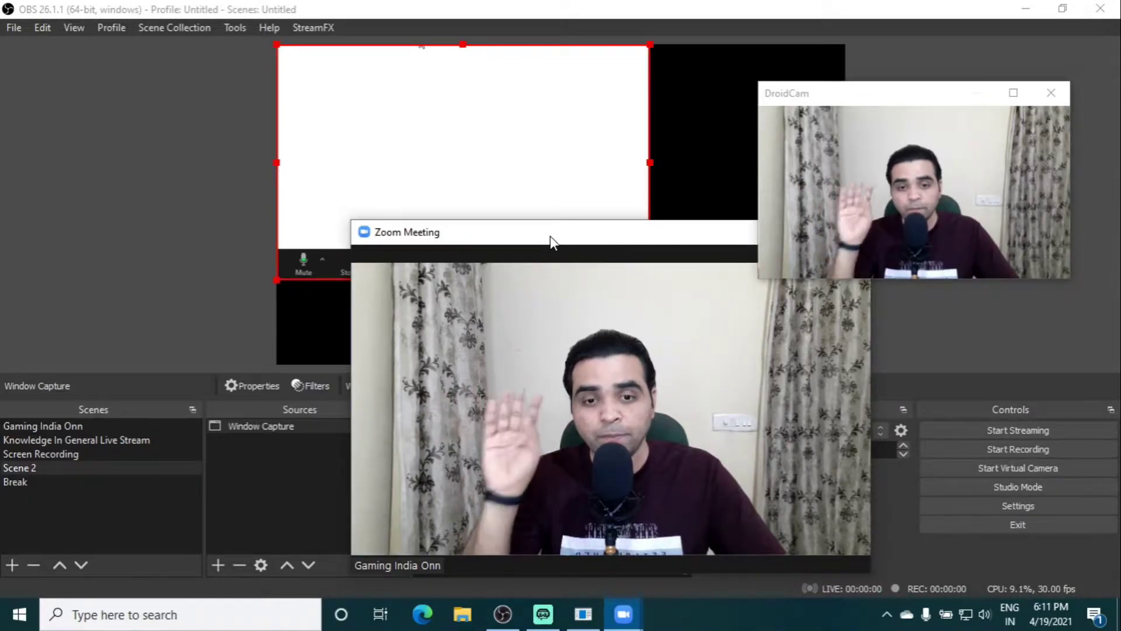
pyautogui.moveTo(596, 257)
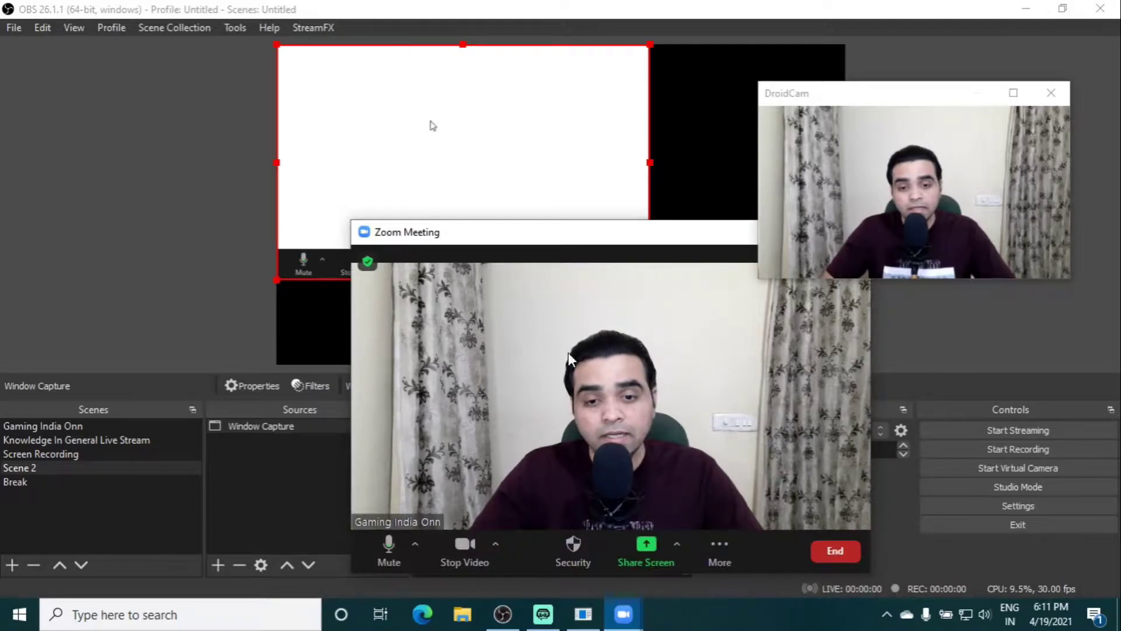
pyautogui.moveTo(602, 233); pyautogui.dragTo(458, 156)
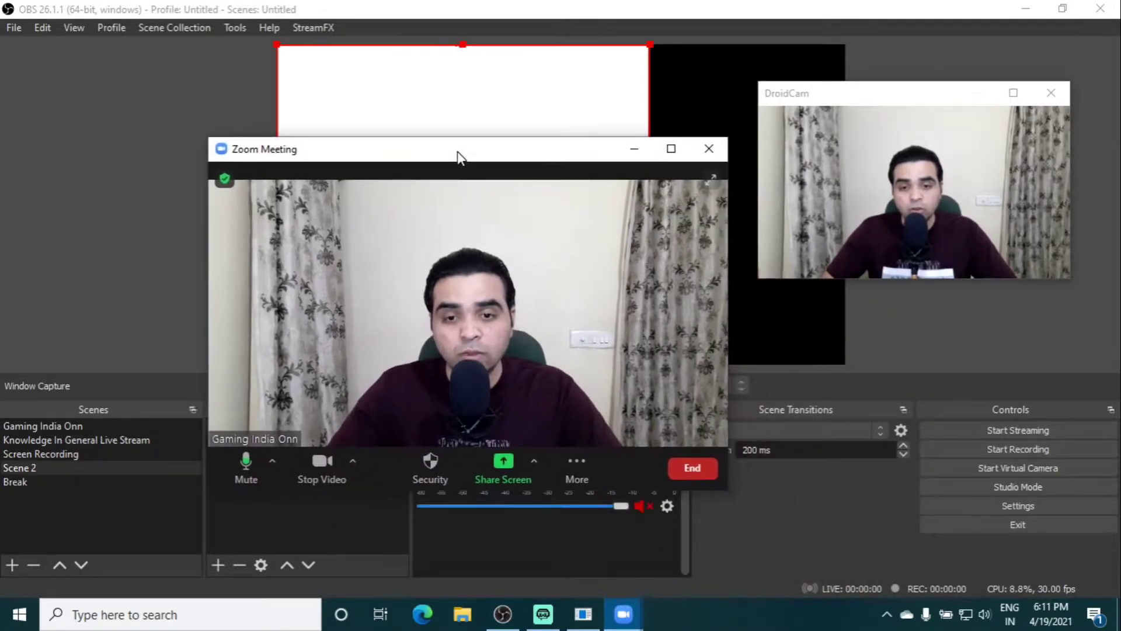
# End the Zoom meeting and minimize OBS to leave the Zoom home window in view.
pyautogui.click(708, 150)
pyautogui.click(622, 221)
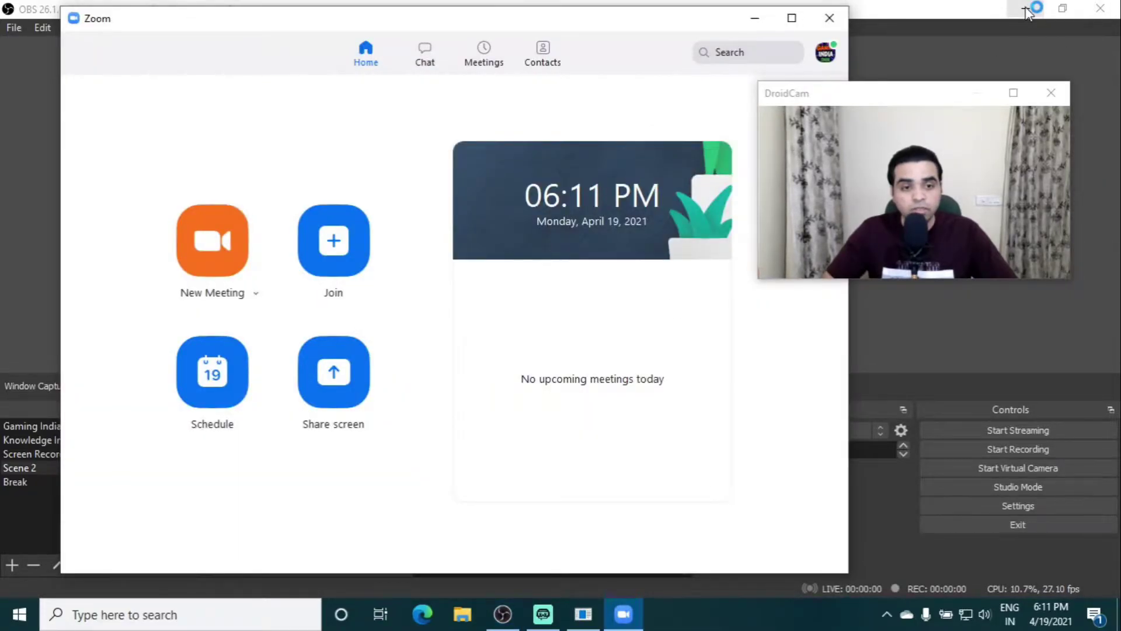
pyautogui.click(1029, 11)
pyautogui.click(1029, 10)
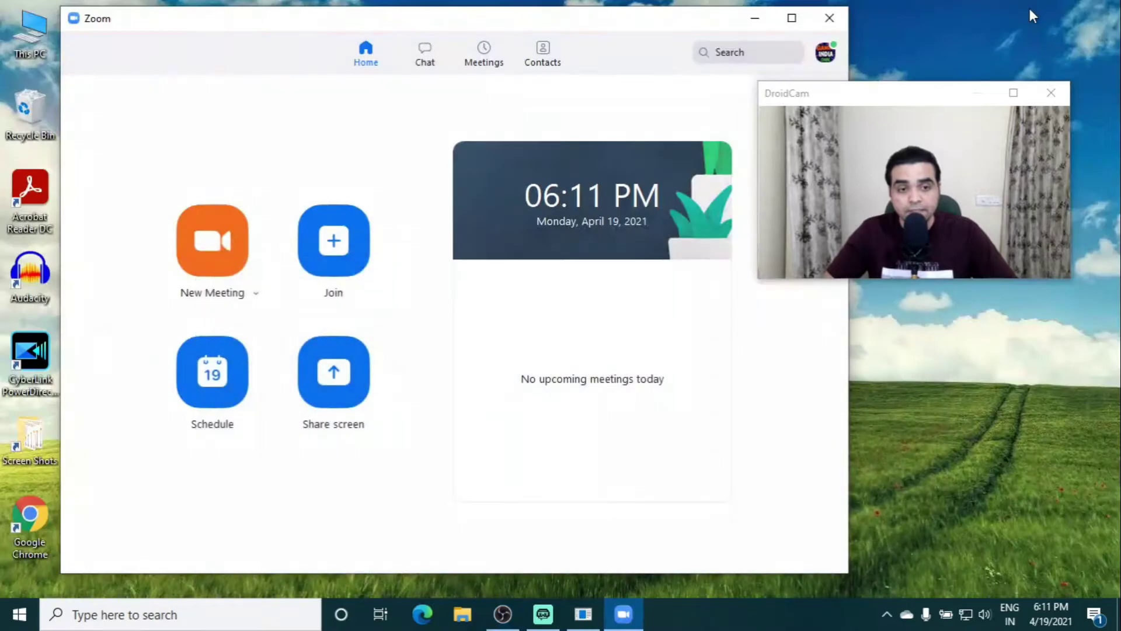
# Open Zoom's advanced video settings, moving the DroidCam window clear of the options.
pyautogui.moveTo(914, 111); pyautogui.dragTo(809, 143)
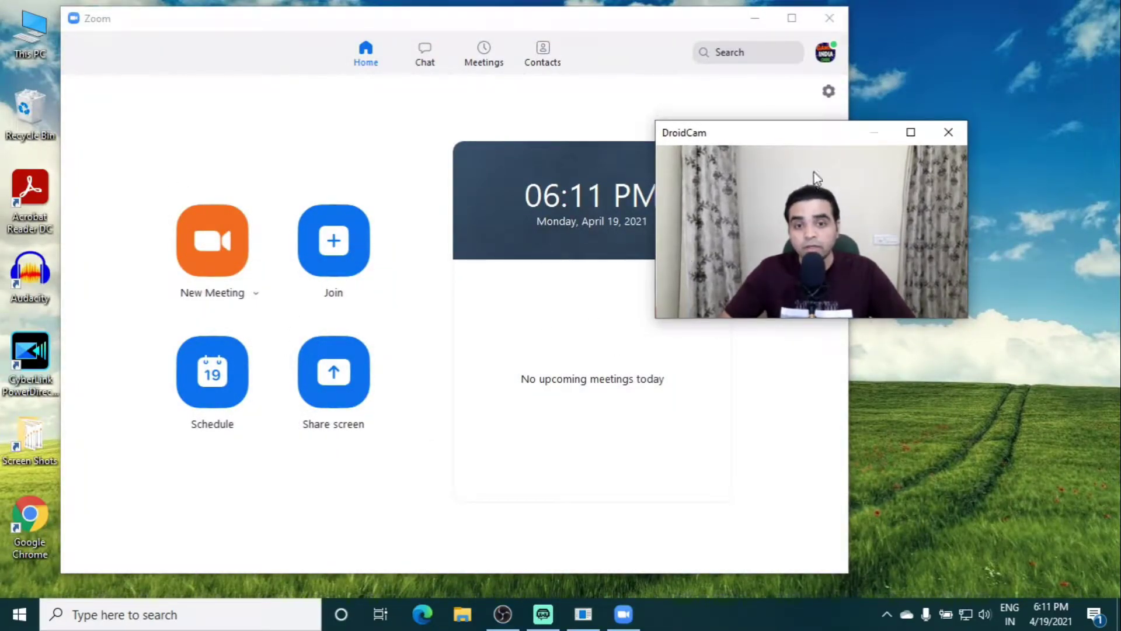
pyautogui.moveTo(774, 138)
pyautogui.mouseDown()
pyautogui.moveTo(738, 180)
pyautogui.moveTo(766, 271)
pyautogui.moveTo(763, 146)
pyautogui.mouseUp()
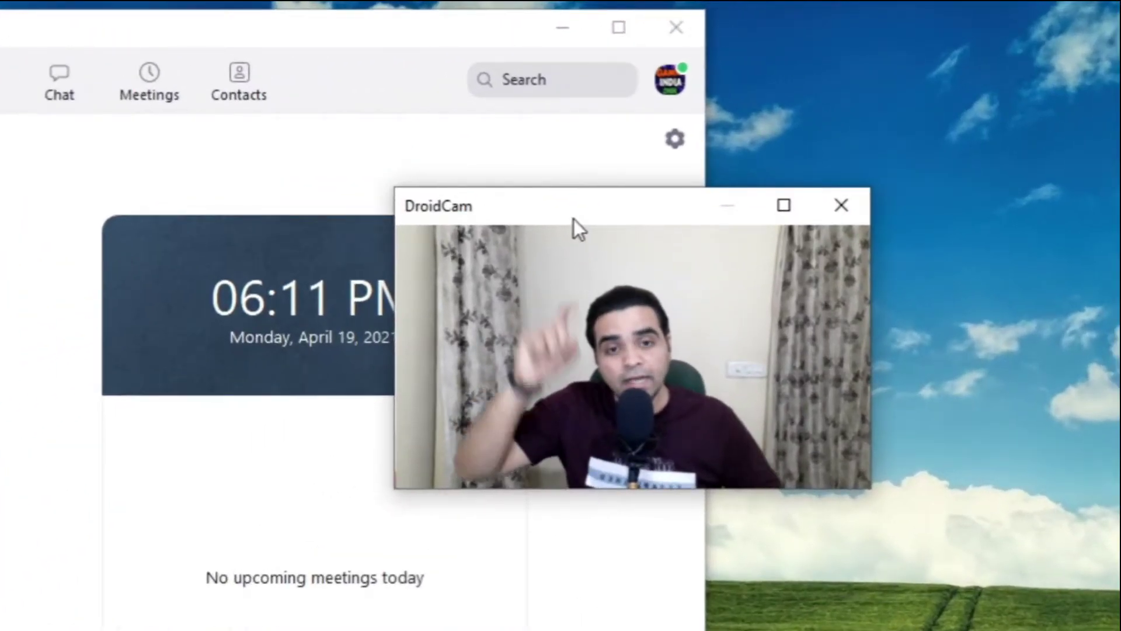
pyautogui.click(675, 141)
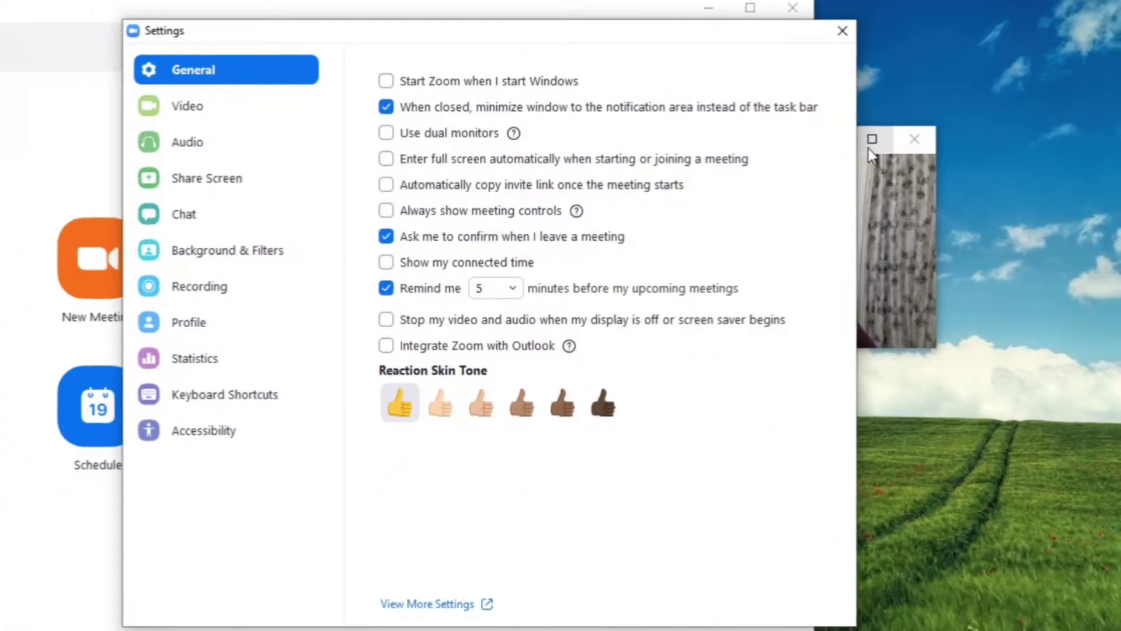
pyautogui.click(898, 278)
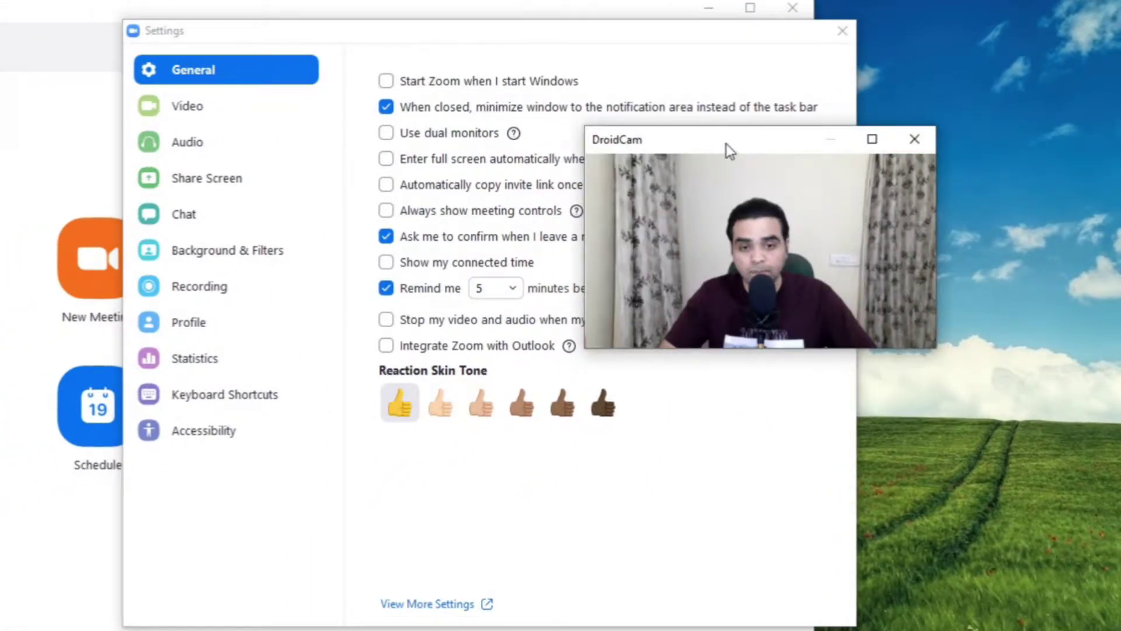
pyautogui.moveTo(727, 144); pyautogui.dragTo(530, 107)
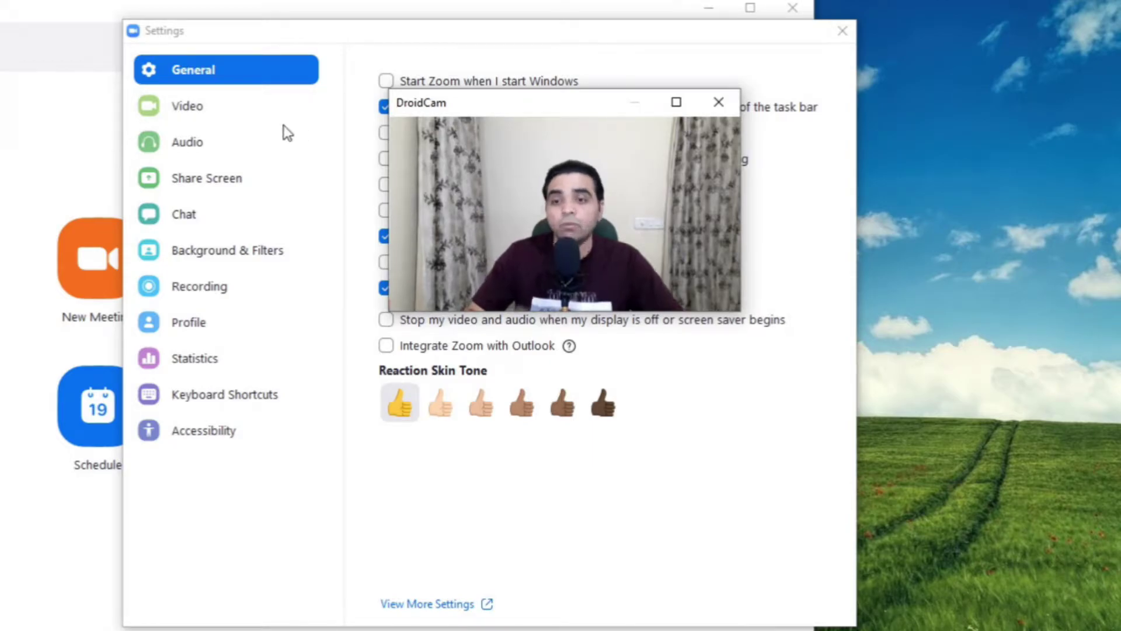
pyautogui.click(211, 115)
pyautogui.moveTo(496, 36)
pyautogui.mouseDown()
pyautogui.moveTo(230, 44)
pyautogui.moveTo(488, 33)
pyautogui.mouseUp()
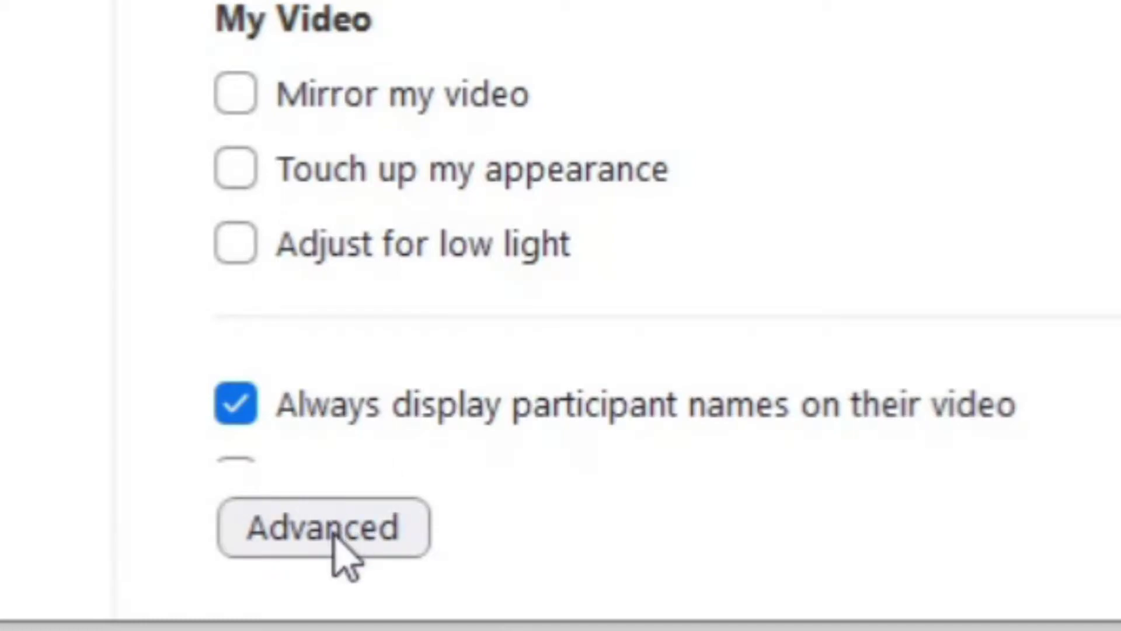
pyautogui.click(336, 546)
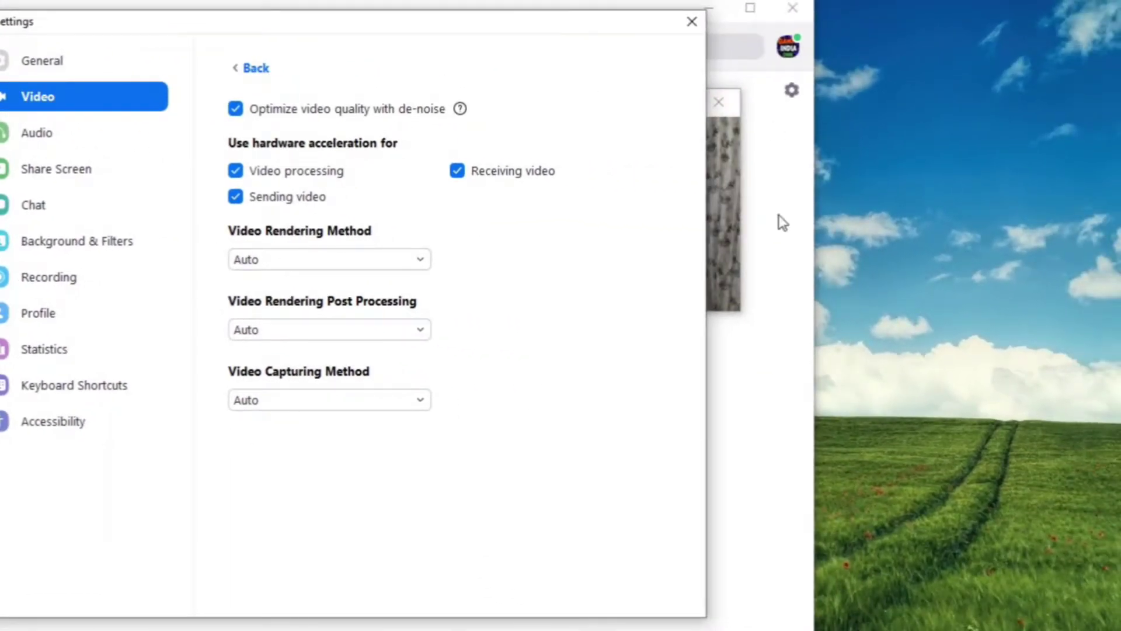
pyautogui.click(738, 236)
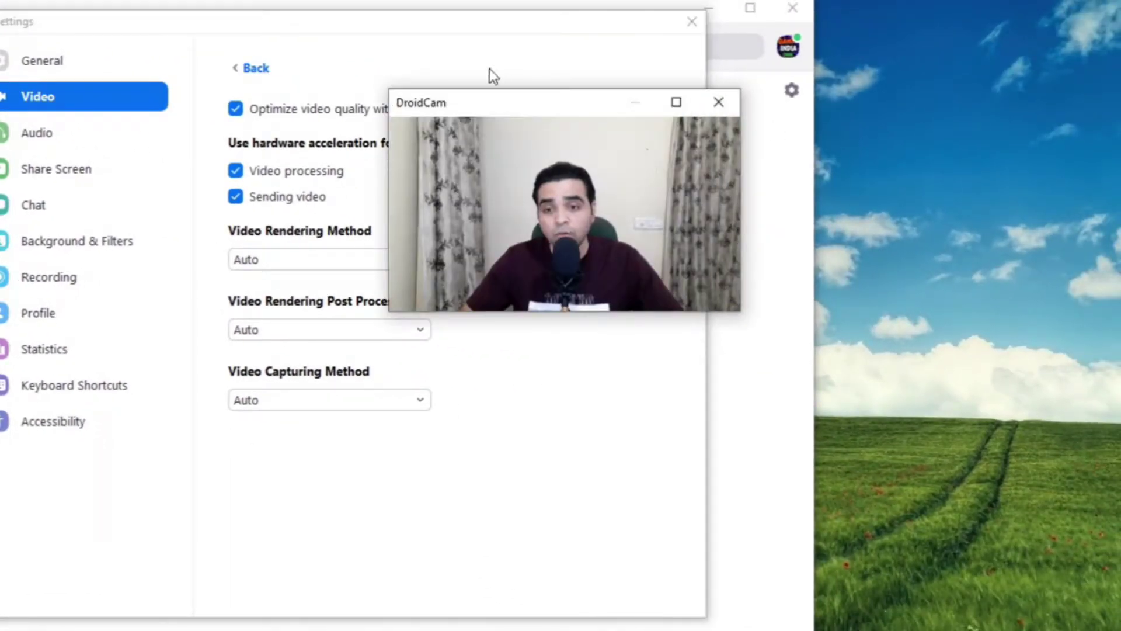
pyautogui.moveTo(485, 102); pyautogui.dragTo(558, 195)
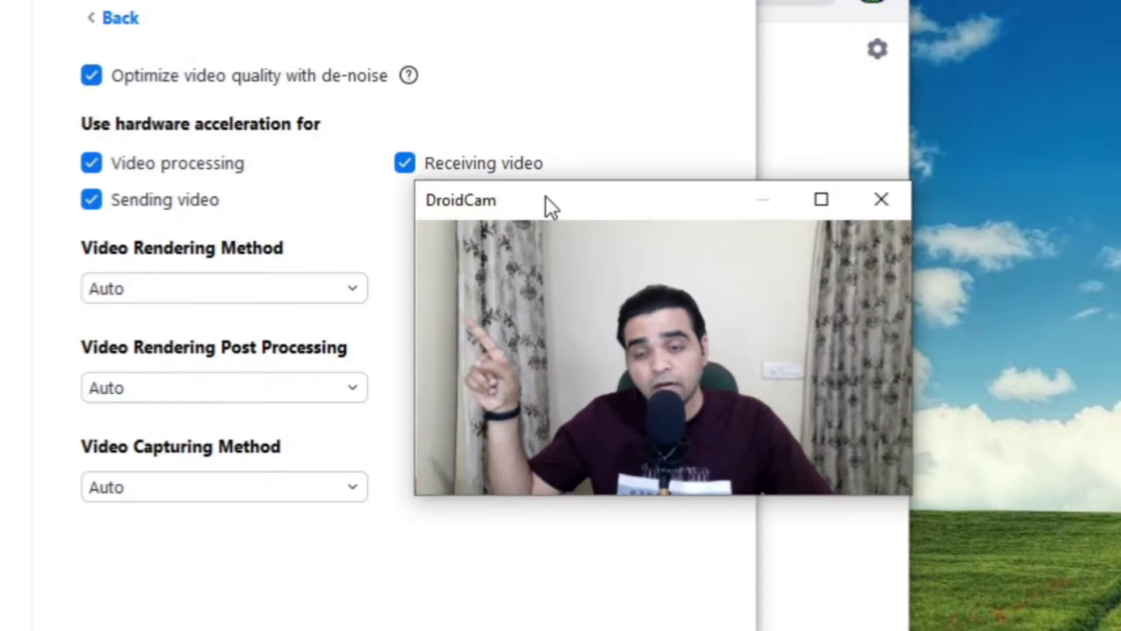
# Set Zoom's Video Rendering Method to Direct3D11.
pyautogui.click(311, 288)
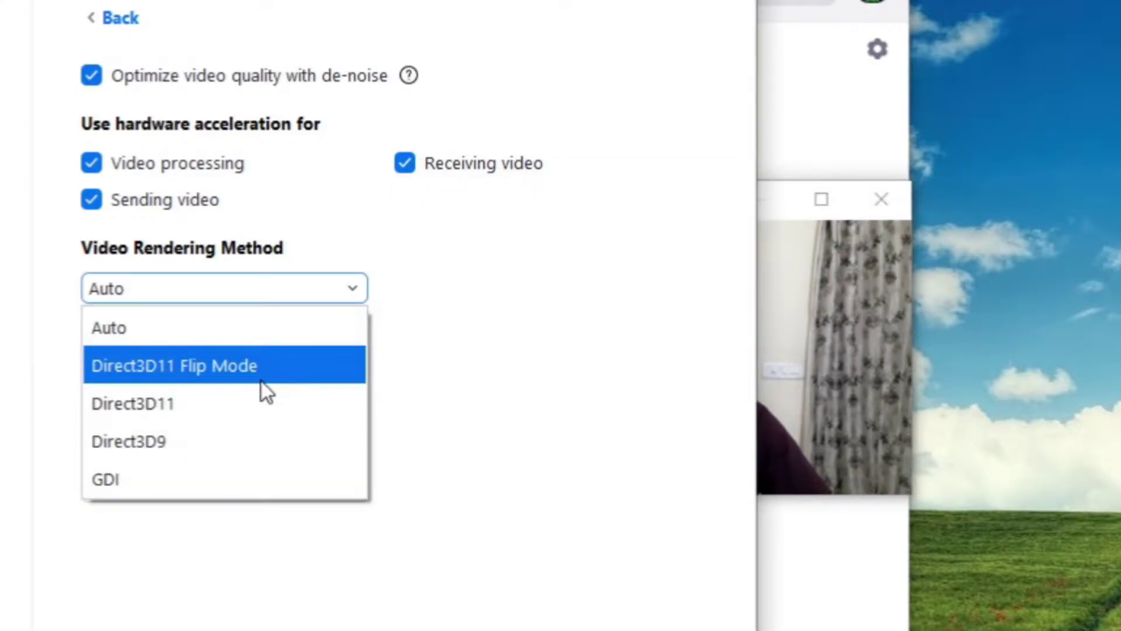
pyautogui.click(221, 415)
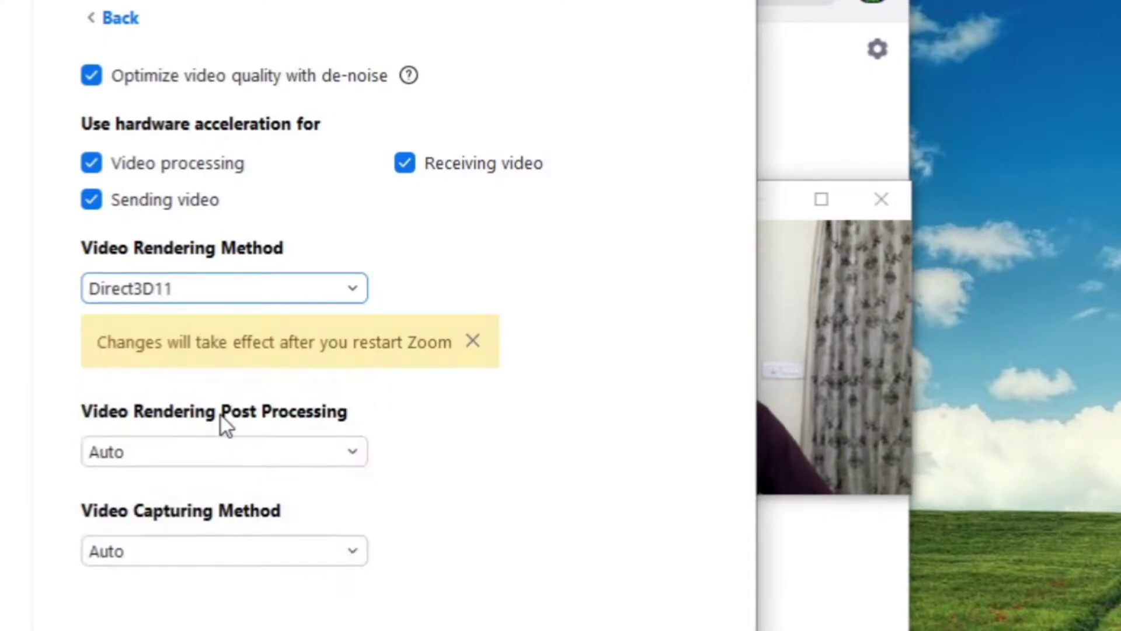
pyautogui.click(843, 302)
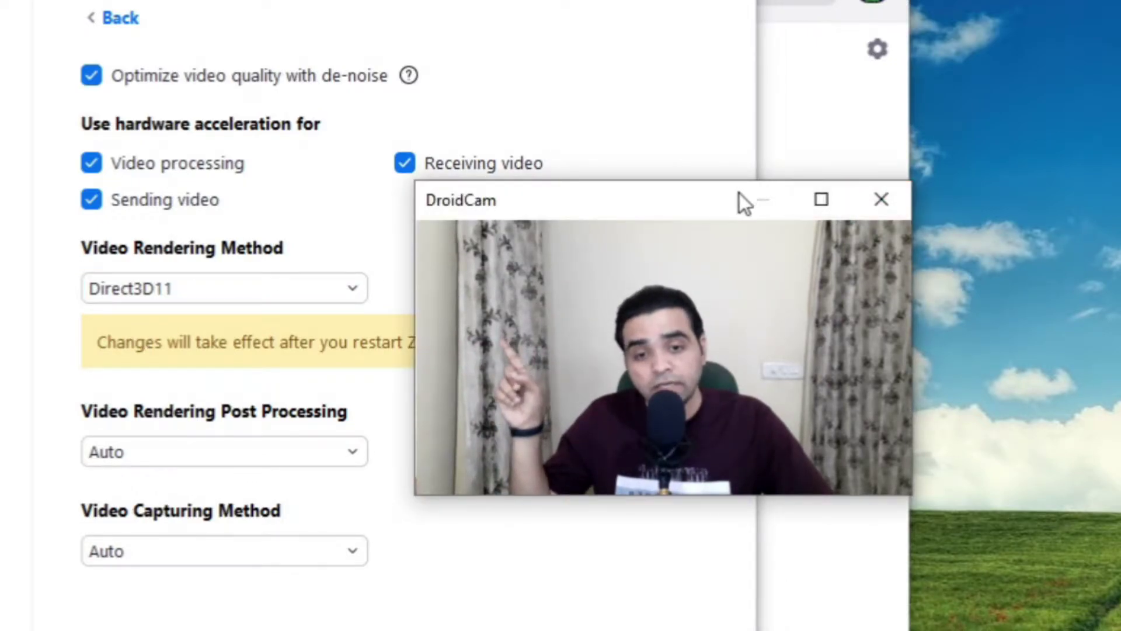
# Move the DroidCam window aside and close the Zoom settings and main window.
pyautogui.moveTo(667, 198); pyautogui.dragTo(821, 200)
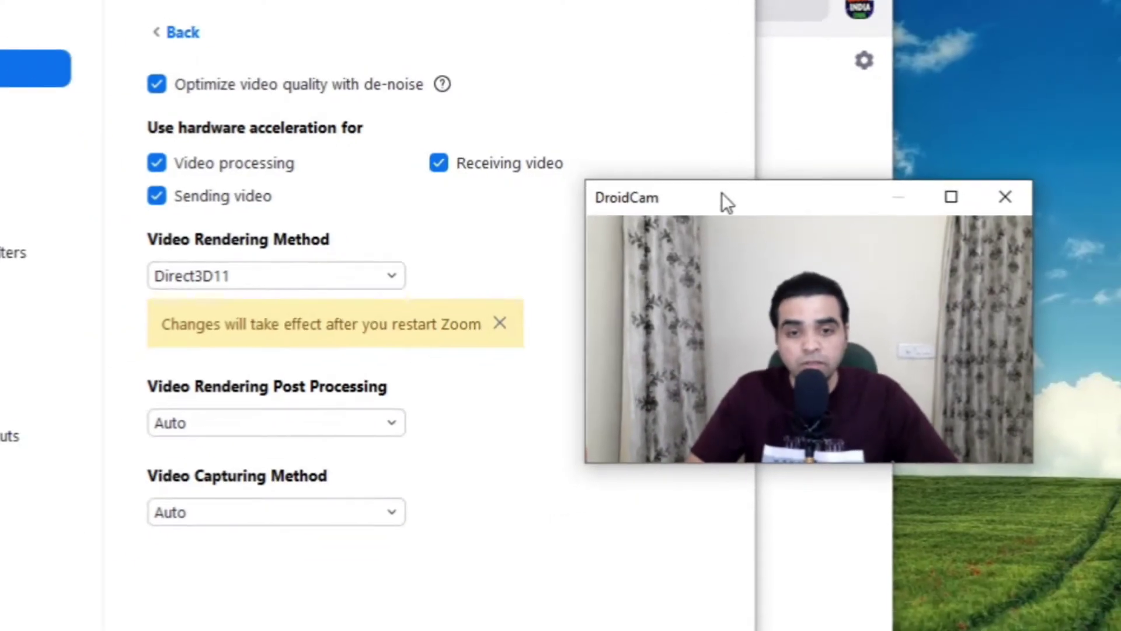
pyautogui.moveTo(721, 192); pyautogui.dragTo(936, 157)
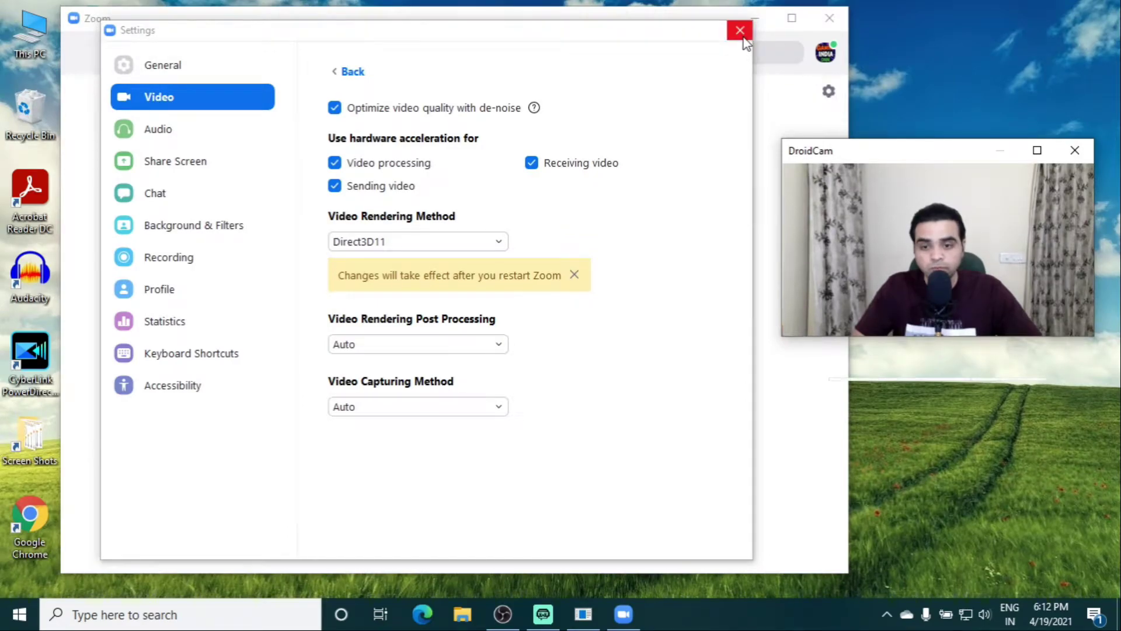
pyautogui.click(740, 32)
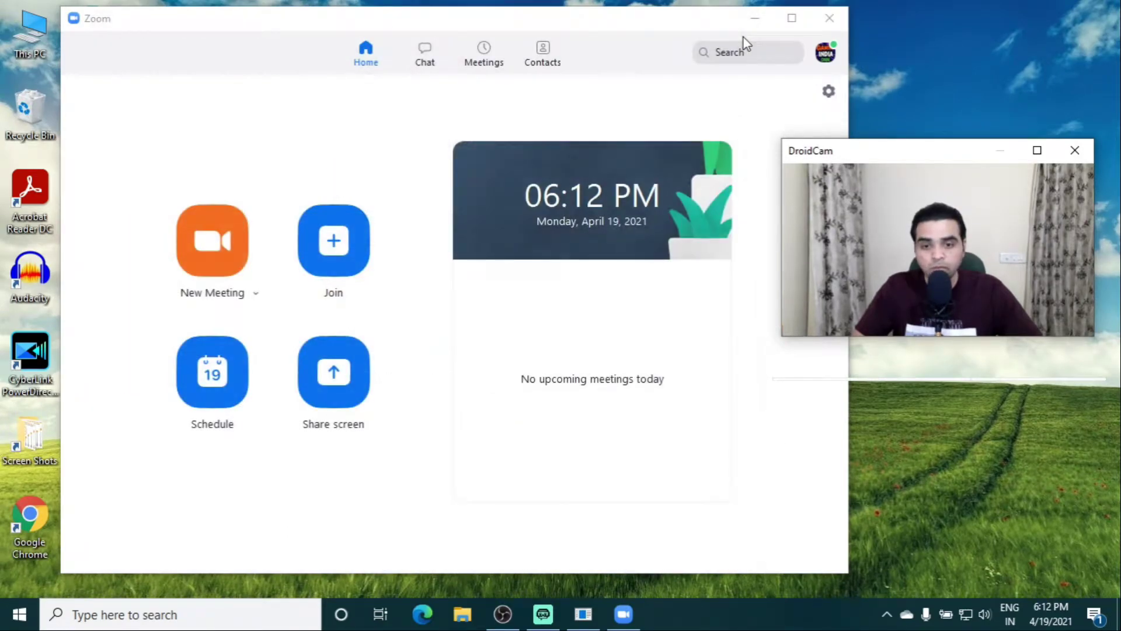
pyautogui.click(832, 21)
pyautogui.rightClick(366, 112)
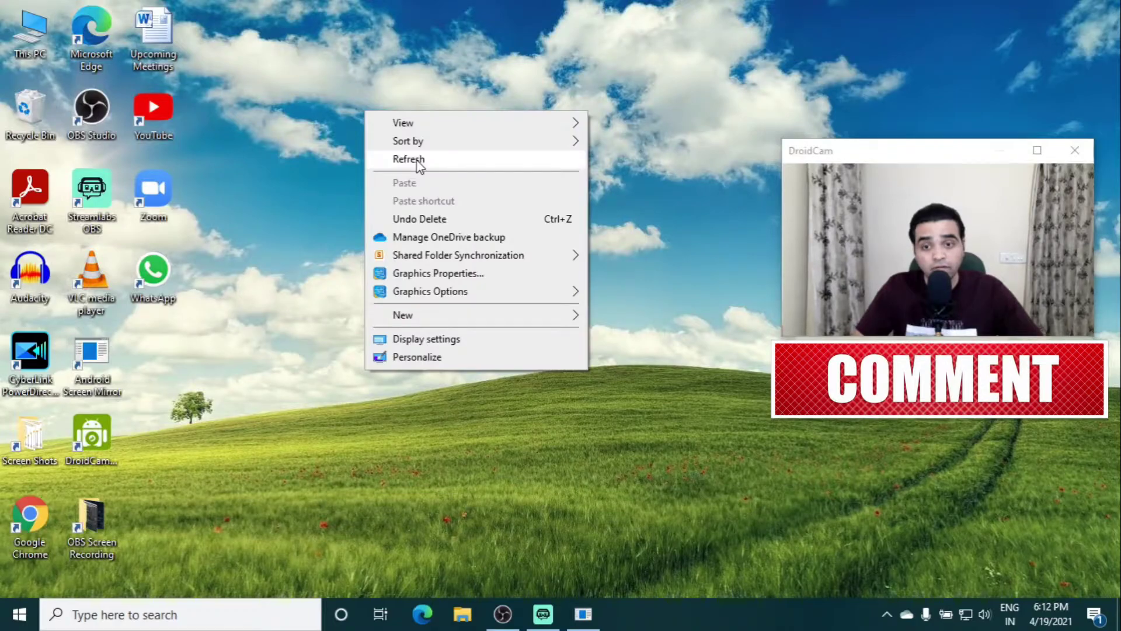
# Refresh the desktop, relaunch Zoom, and start a new meeting joined with computer audio.
pyautogui.click(417, 162)
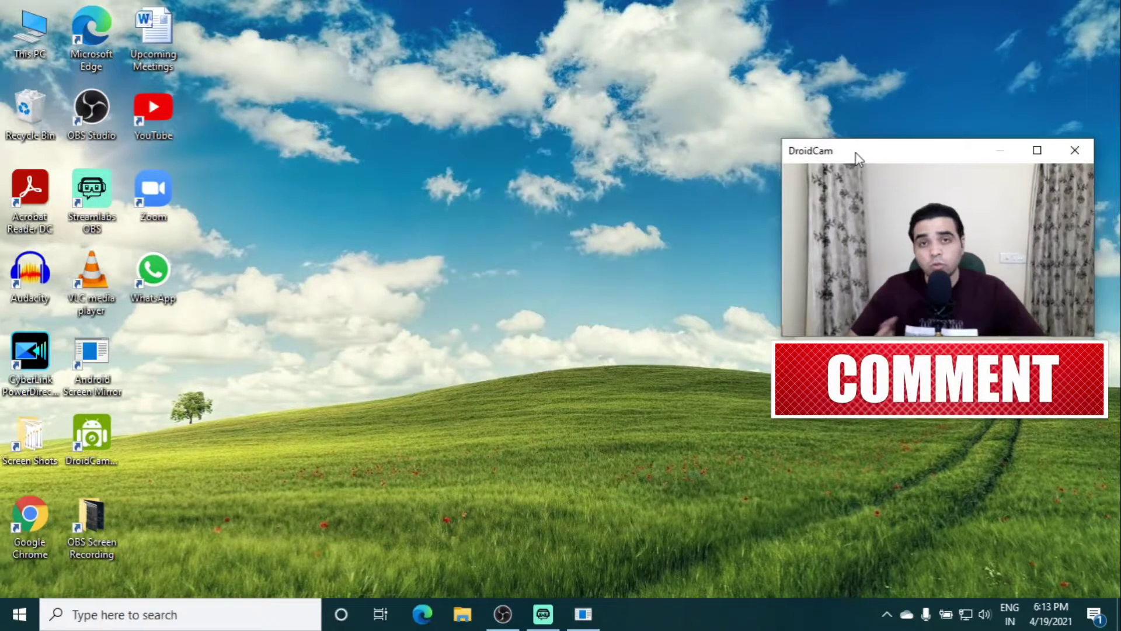
pyautogui.doubleClick(155, 195)
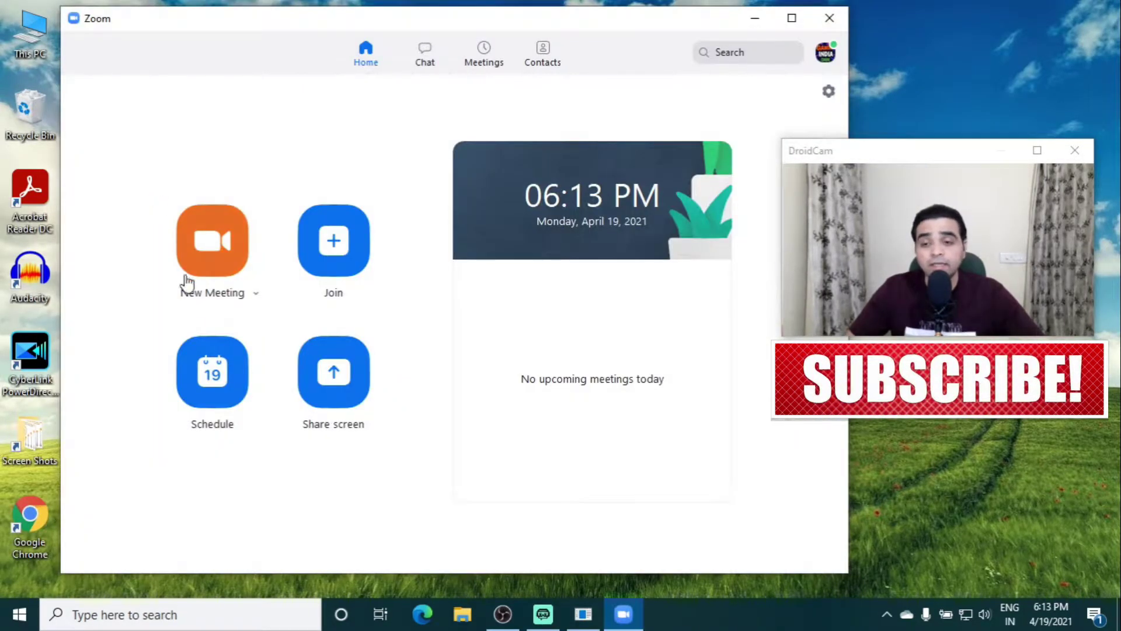
pyautogui.click(217, 257)
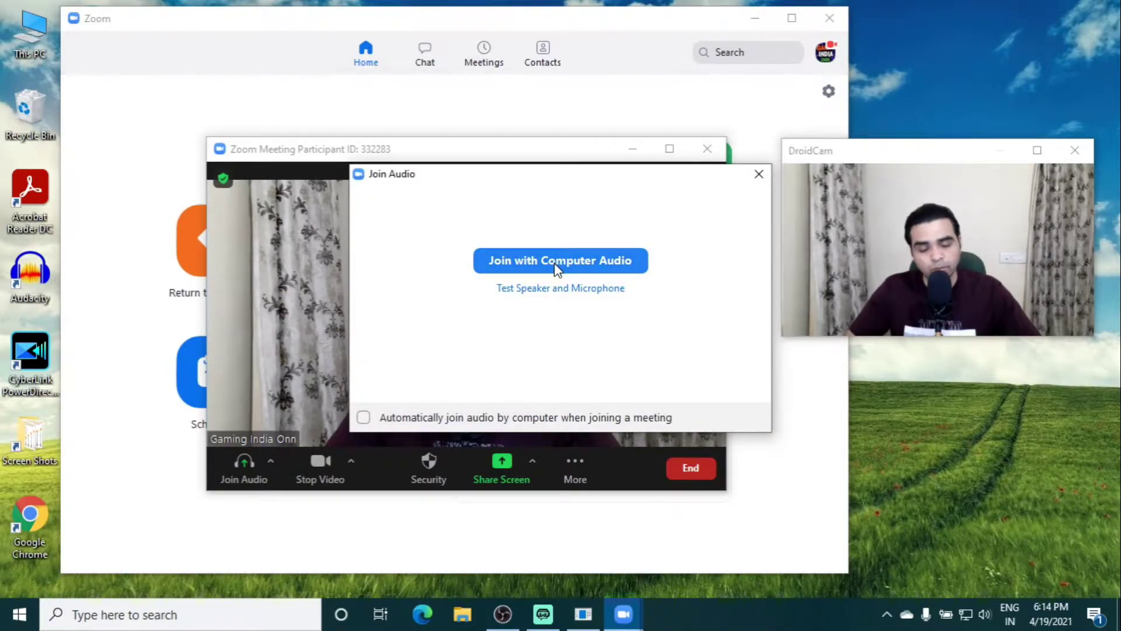
pyautogui.click(557, 269)
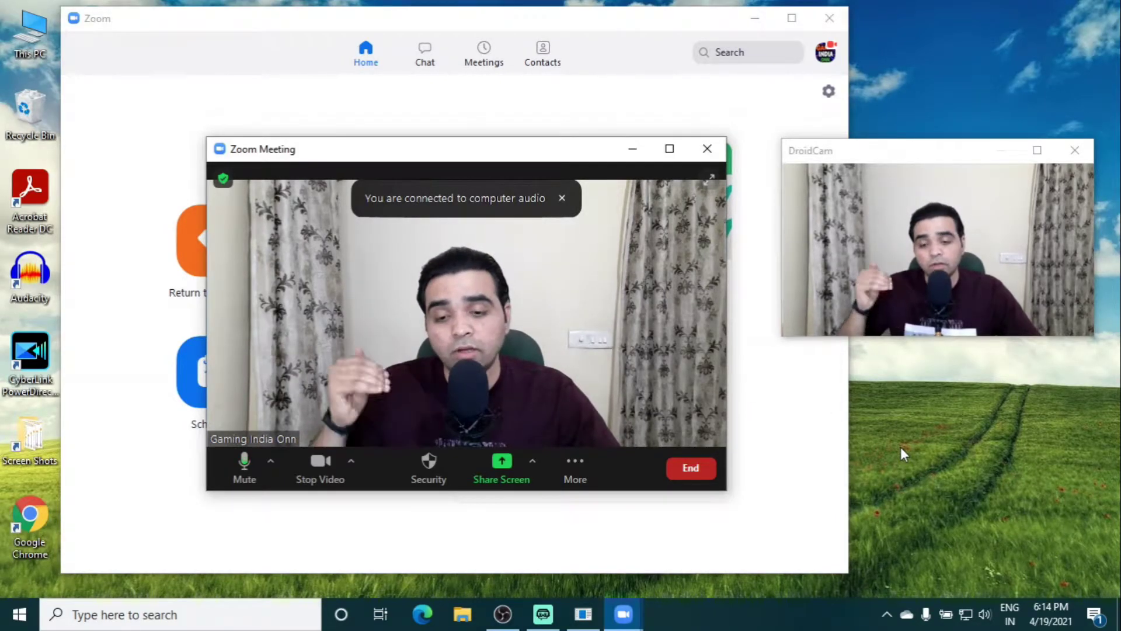
# Switch to OBS and add a new Window Capture source to Scene 2 that captures [Zoom.exe]: Zoom Meeting.
pyautogui.click(506, 623)
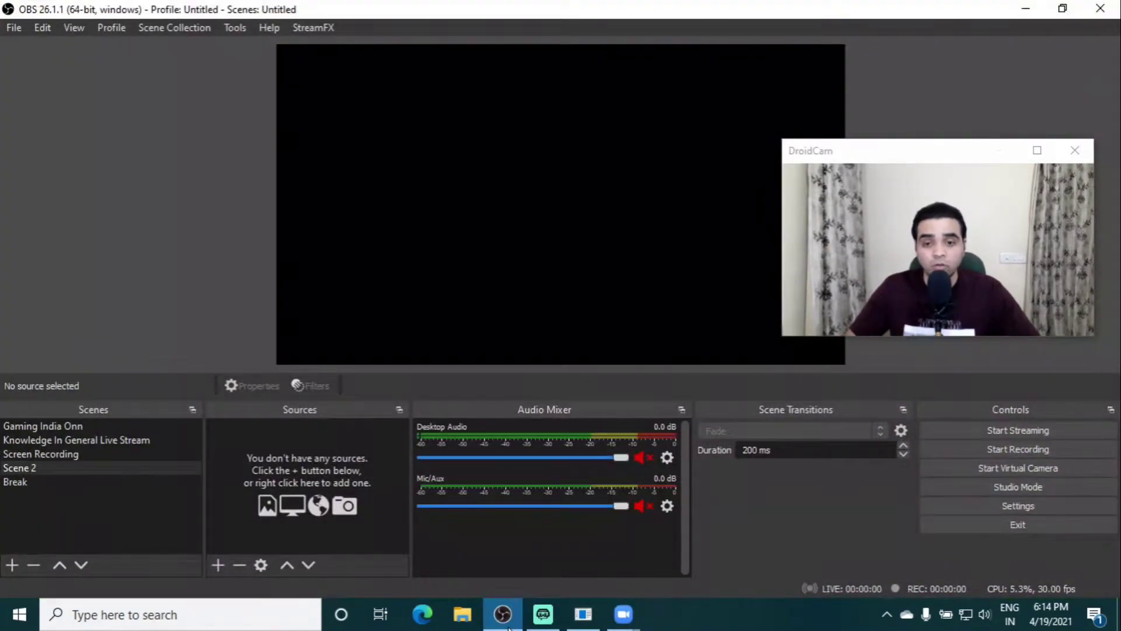
pyautogui.click(218, 565)
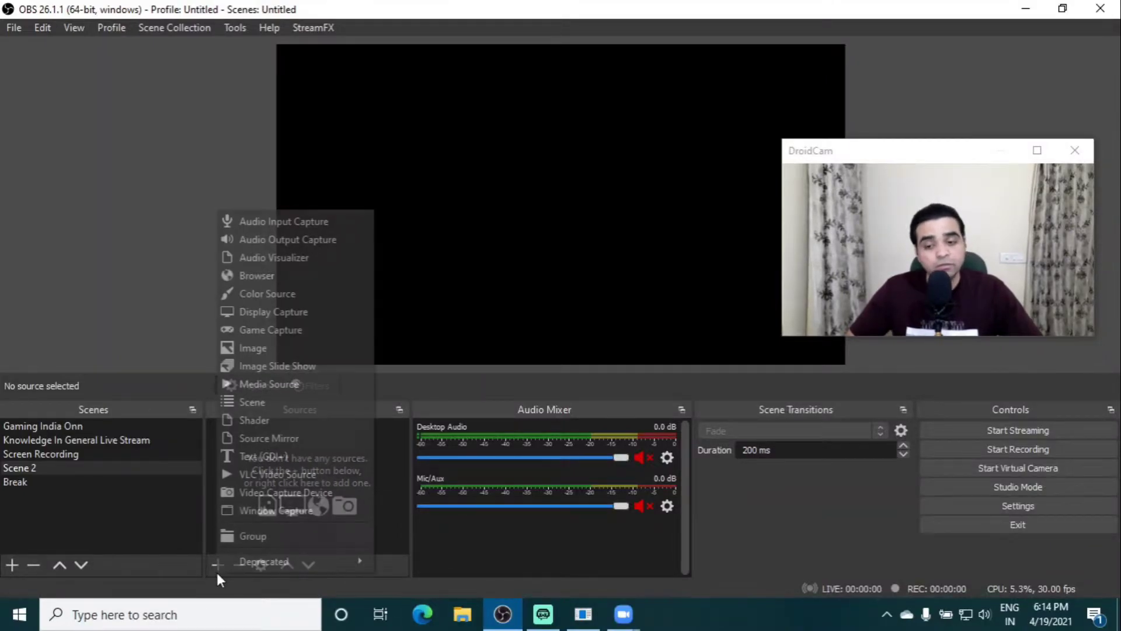
pyautogui.click(293, 508)
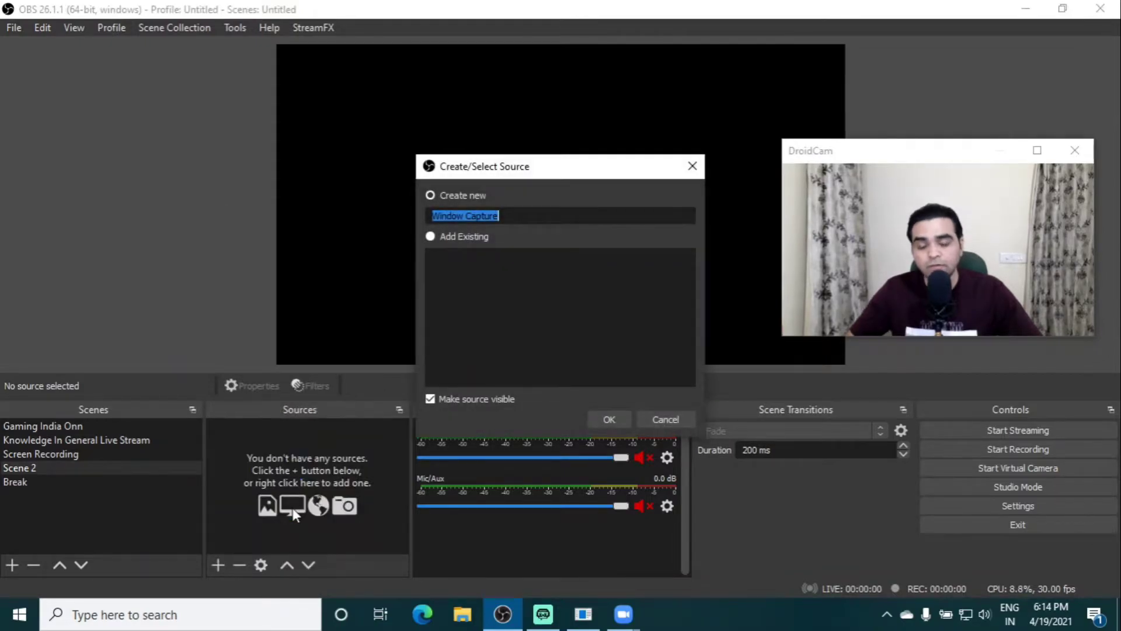
pyautogui.click(609, 420)
pyautogui.click(613, 347)
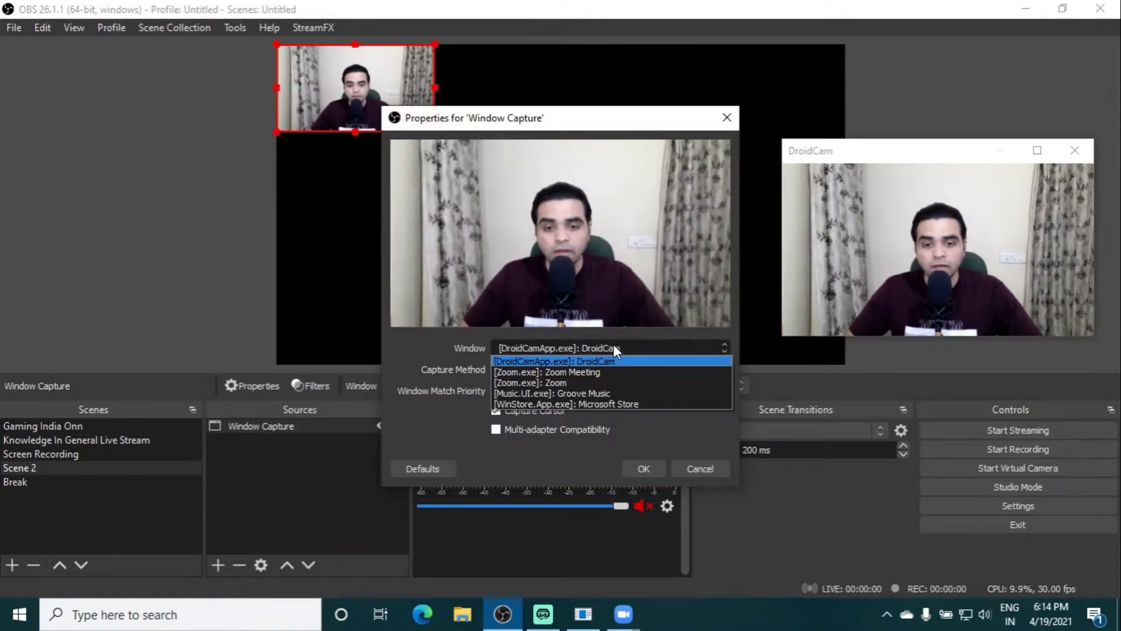
pyautogui.click(562, 372)
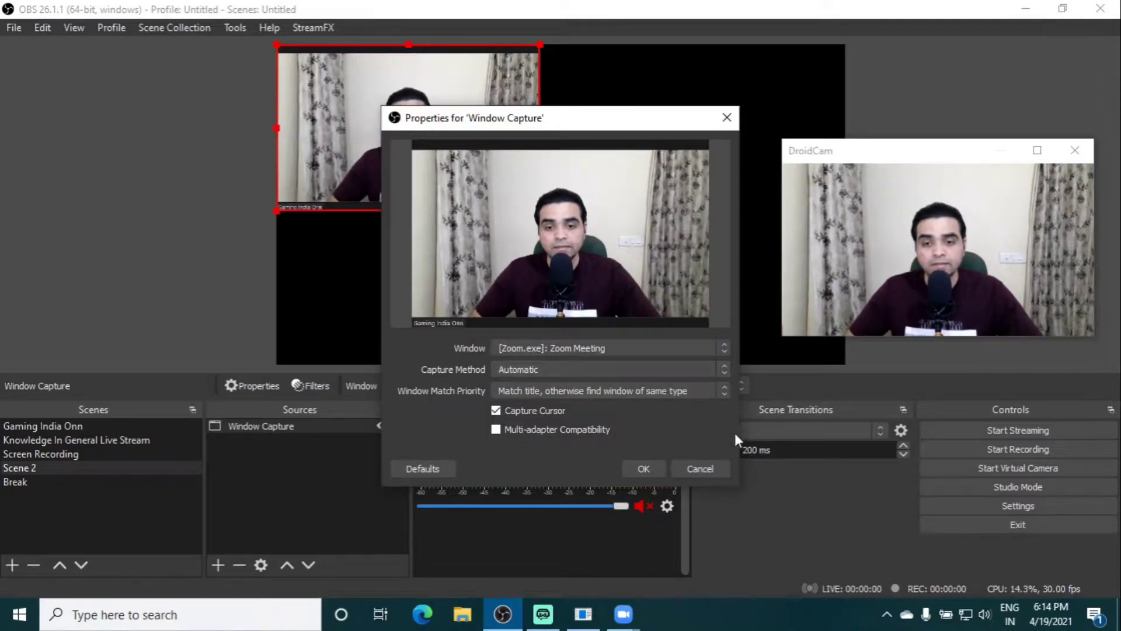
pyautogui.click(645, 470)
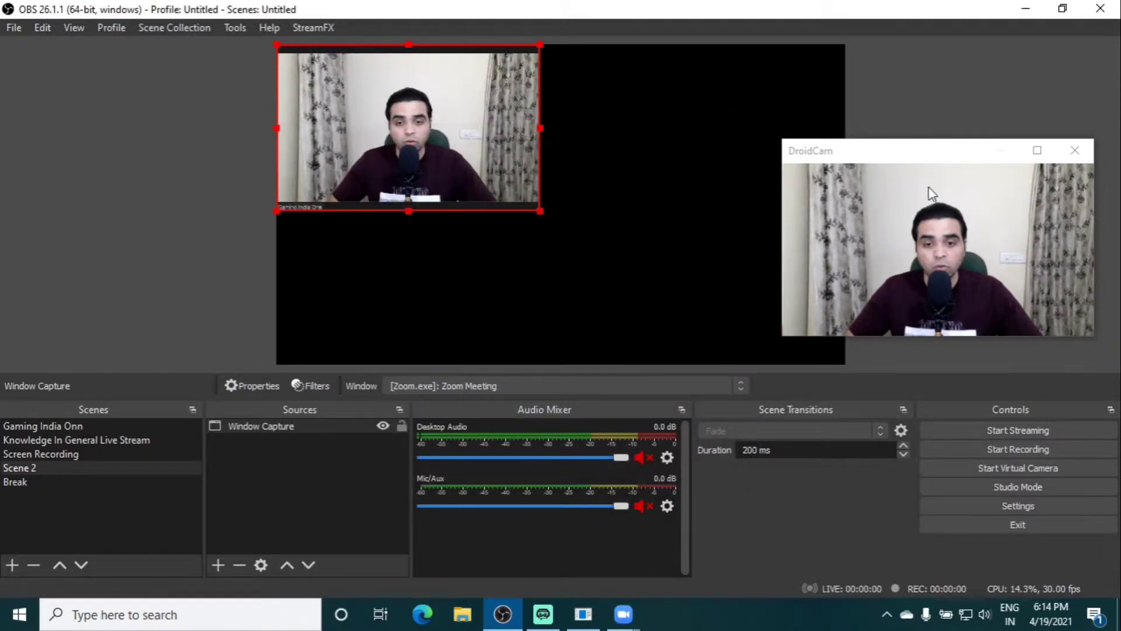
# Move the DroidCam window off the preview and try repositioning the Zoom capture, returning it to the canvas's upper-left corner.
pyautogui.moveTo(925, 162); pyautogui.dragTo(865, 143)
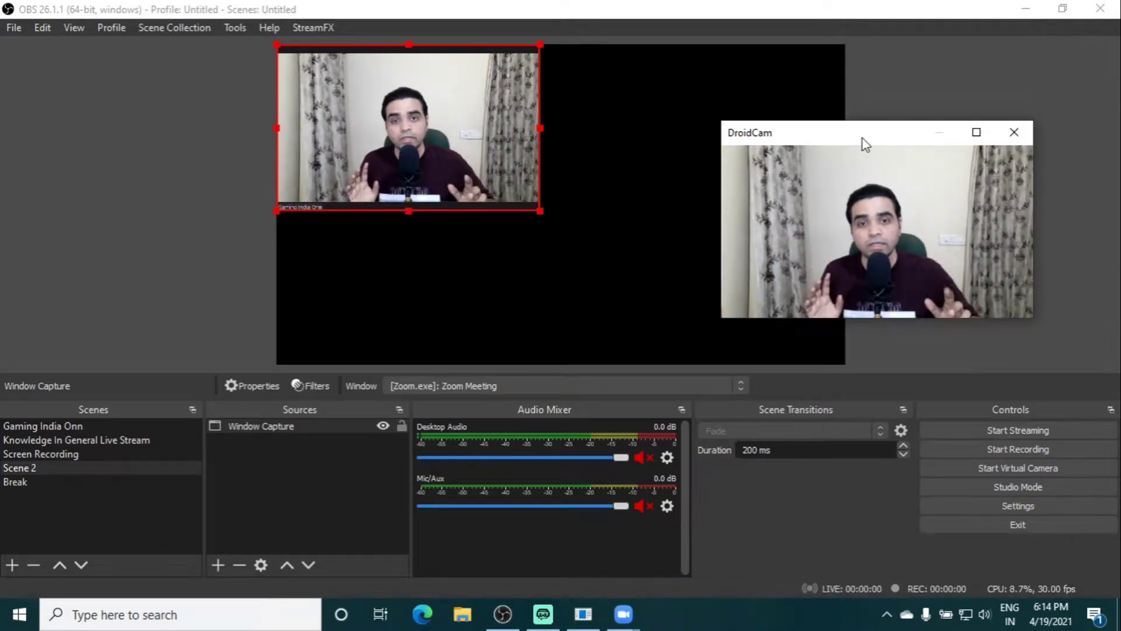
pyautogui.moveTo(823, 140); pyautogui.dragTo(806, 621)
pyautogui.moveTo(407, 181); pyautogui.dragTo(458, 228)
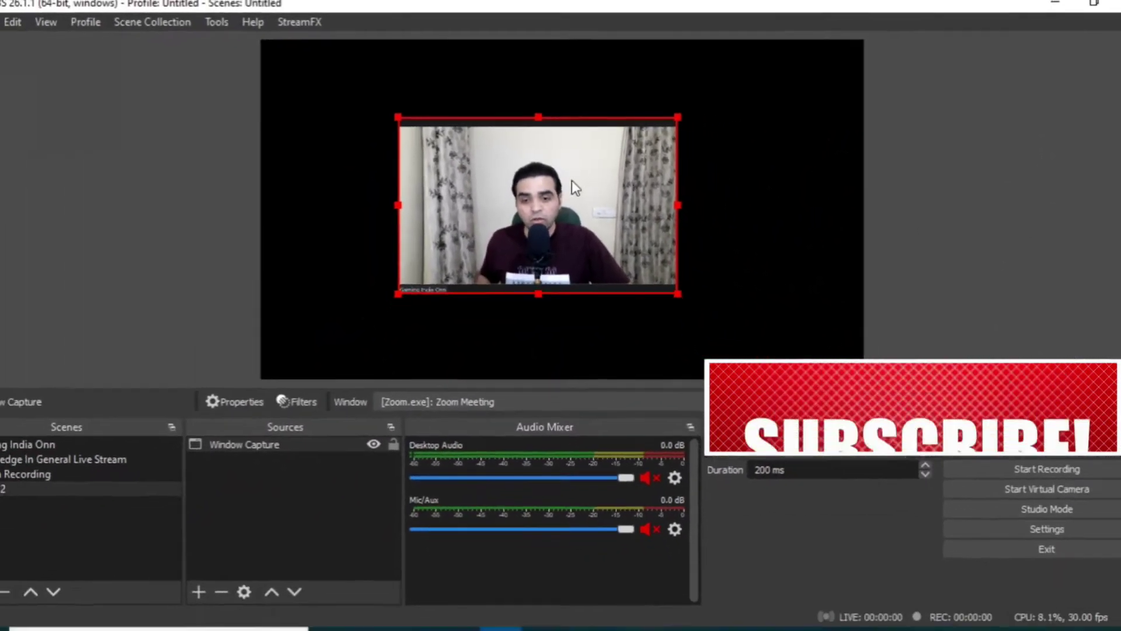
pyautogui.moveTo(568, 221); pyautogui.dragTo(391, 122)
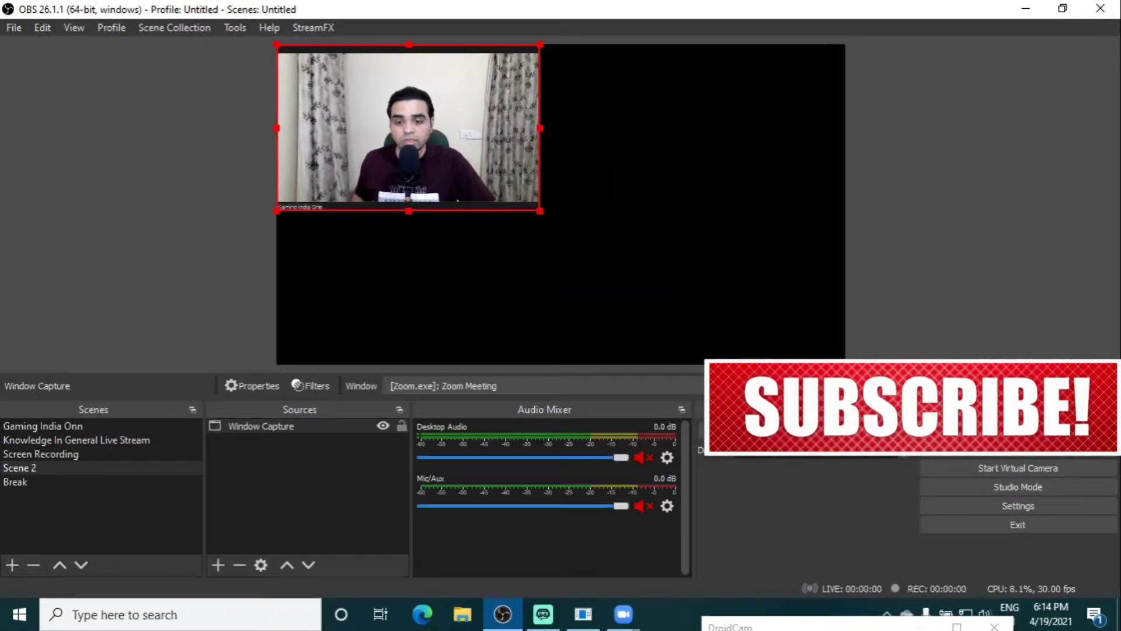
# Maximize the Zoom Meeting window to enlarge its capture, and return to OBS.
pyautogui.moveTo(631, 621)
pyautogui.click(711, 549)
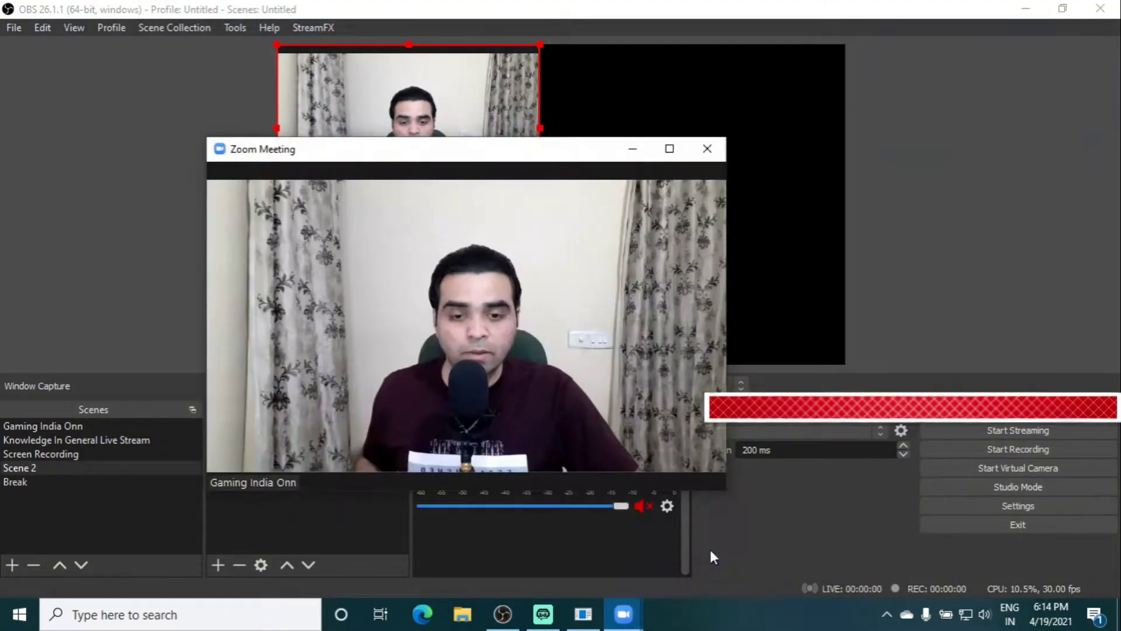
pyautogui.click(669, 149)
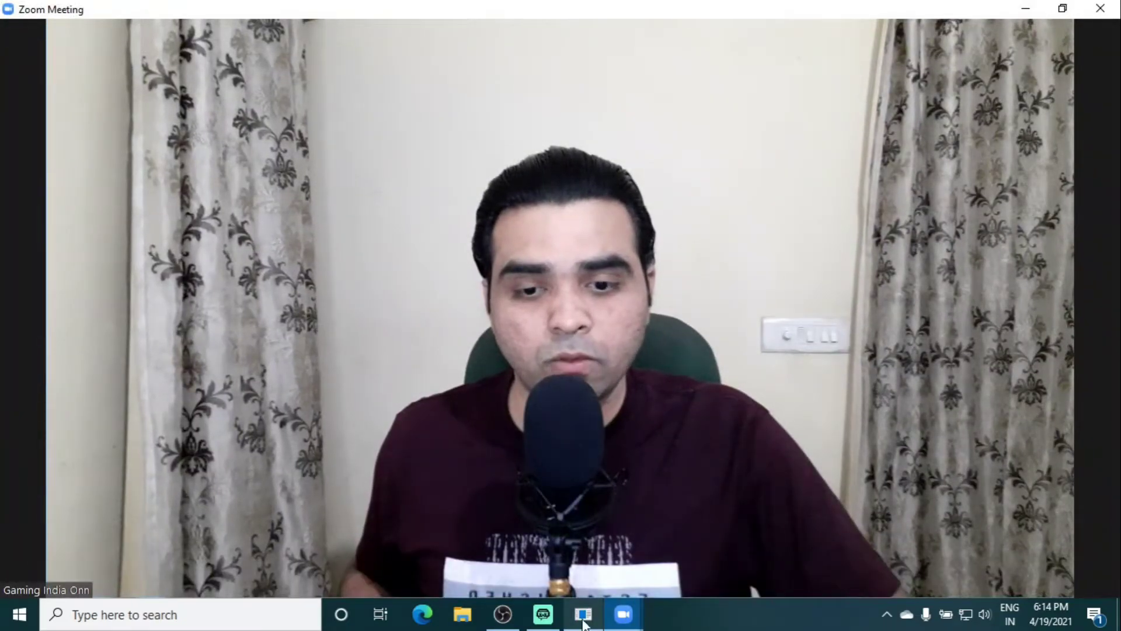
pyautogui.click(503, 614)
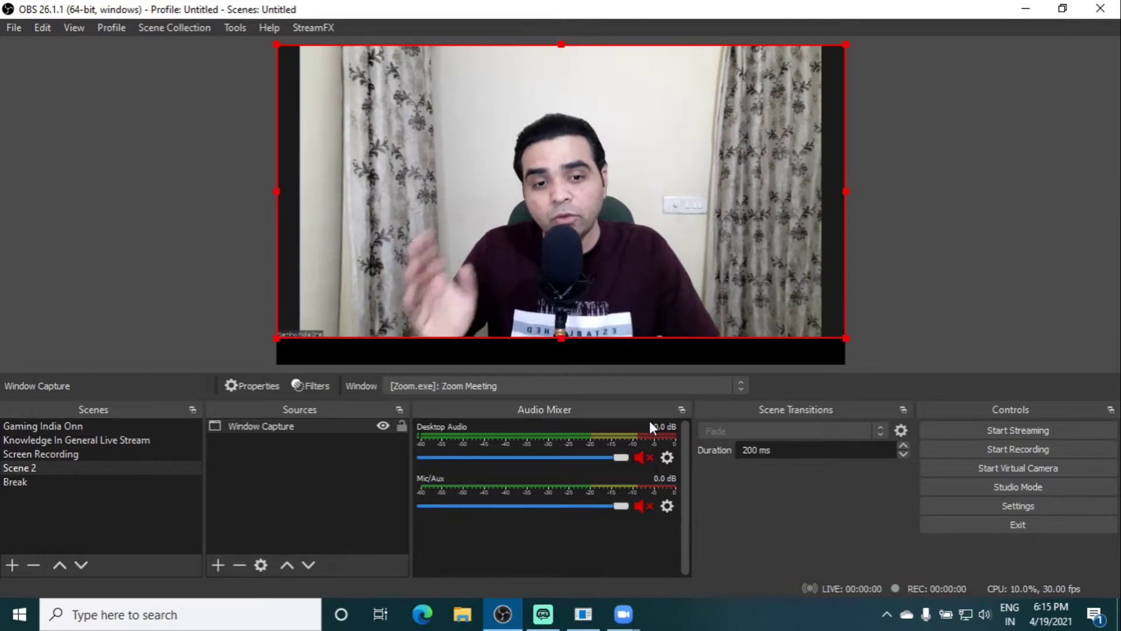
# Minimize OBS and Zoom, open YouTube in Chrome, and choose Go live to reach the live streaming page.
pyautogui.click(1028, 11)
pyautogui.click(1026, 8)
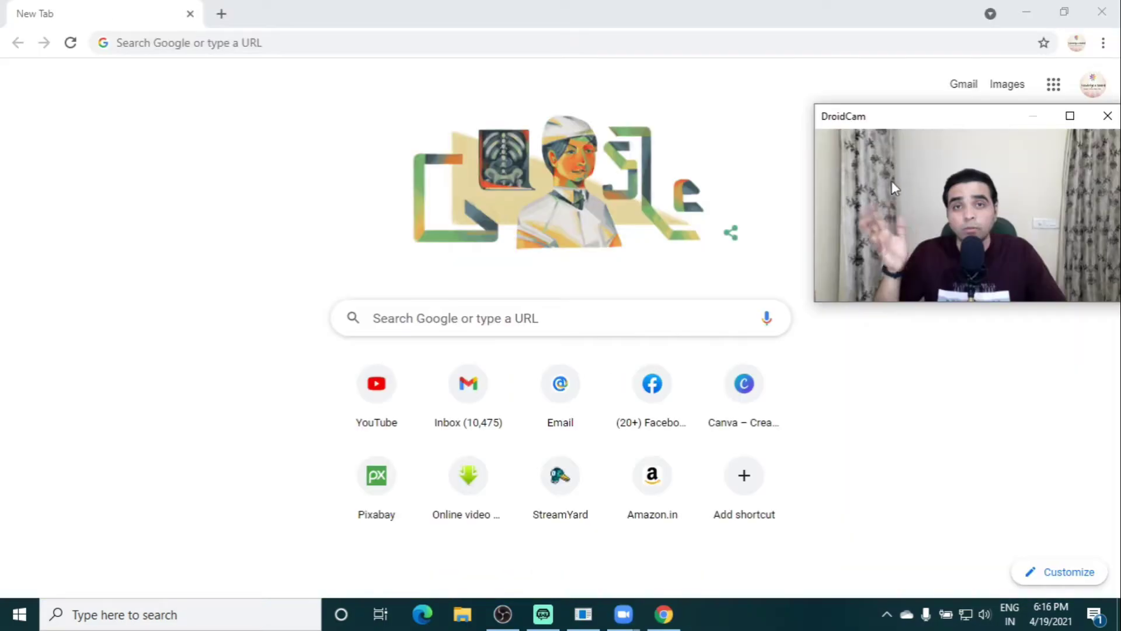
pyautogui.click(394, 404)
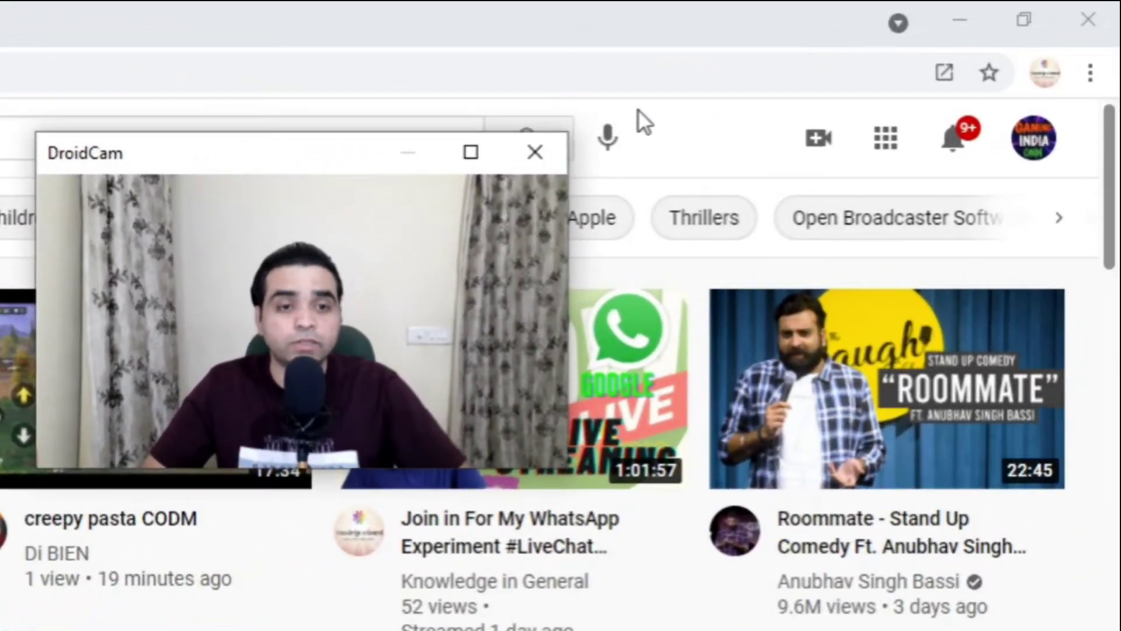
pyautogui.click(818, 149)
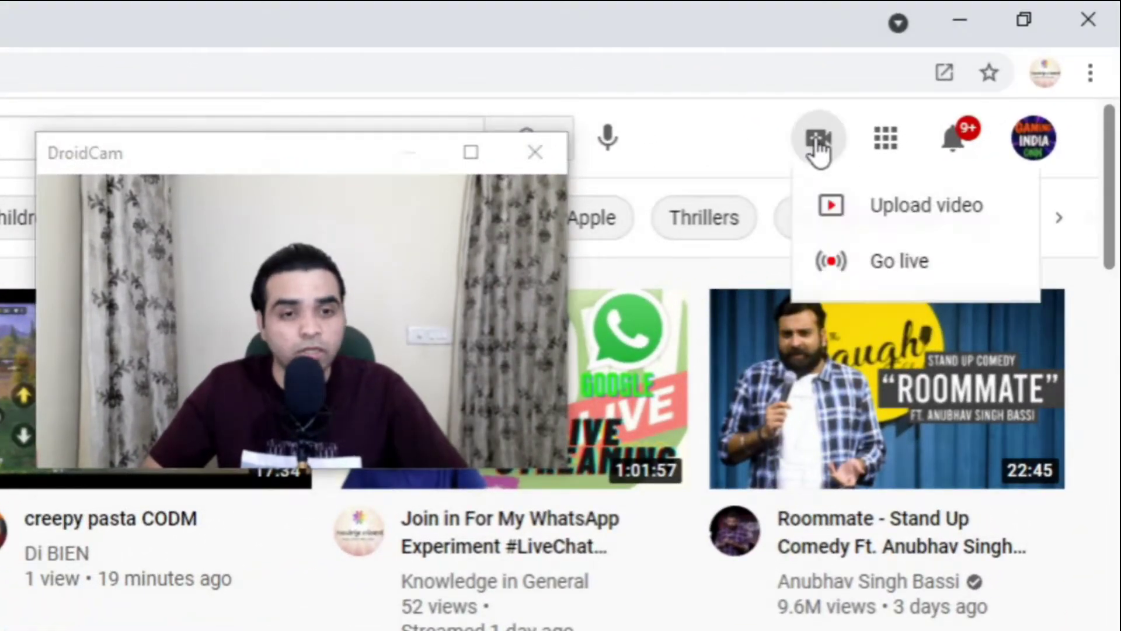
pyautogui.click(902, 280)
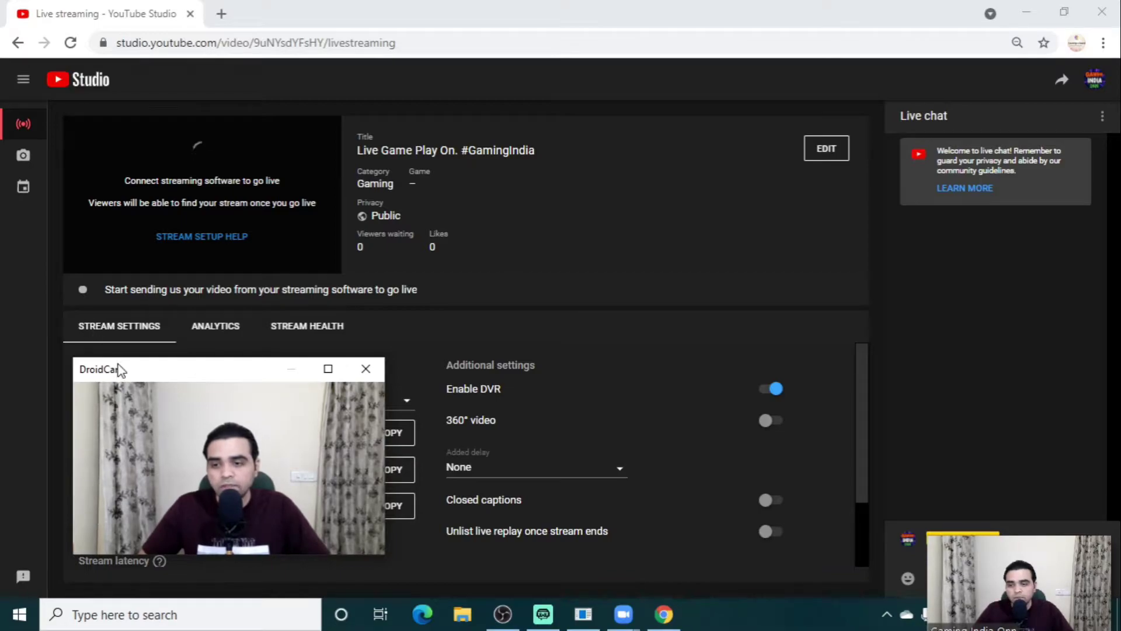
# Move the DroidCam window clear of the YouTube stream settings and copy the stream key.
pyautogui.moveTo(120, 369); pyautogui.dragTo(479, 366)
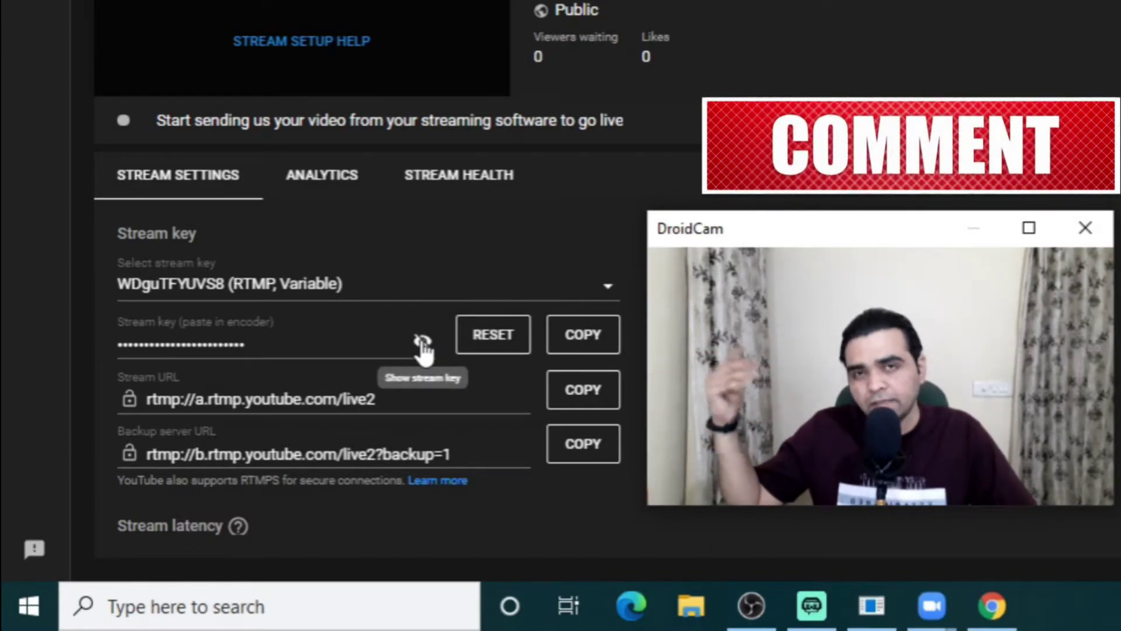
pyautogui.click(597, 344)
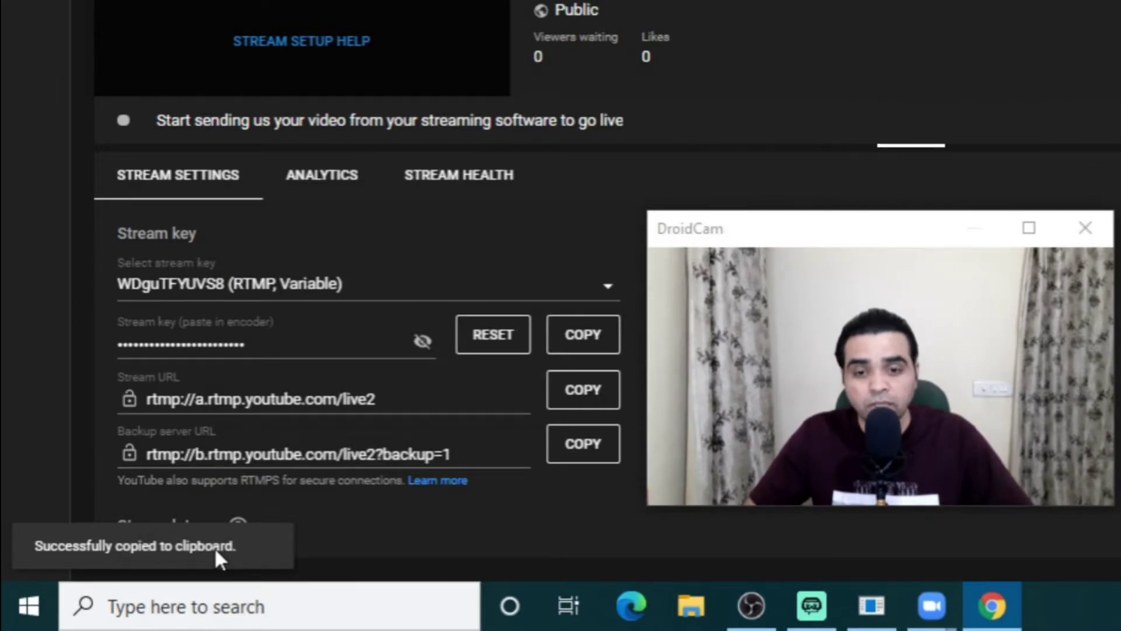
# Switch to OBS and open its Stream settings, keeping the DroidCam window clear of the options.
pyautogui.click(759, 607)
pyautogui.moveTo(803, 257); pyautogui.dragTo(1120, 0)
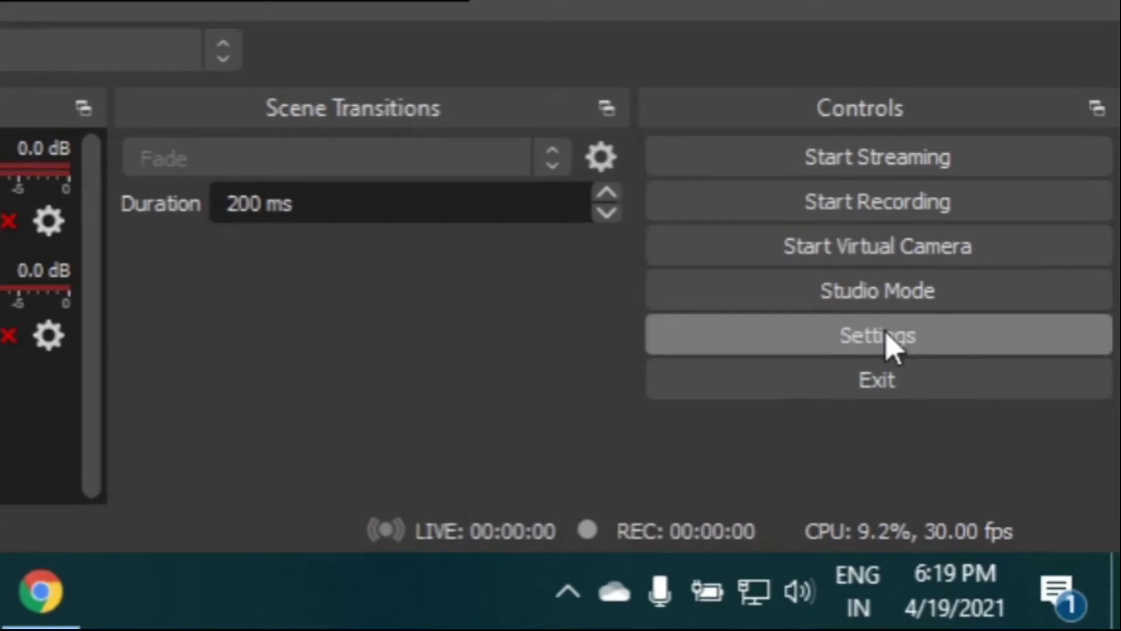
pyautogui.click(887, 339)
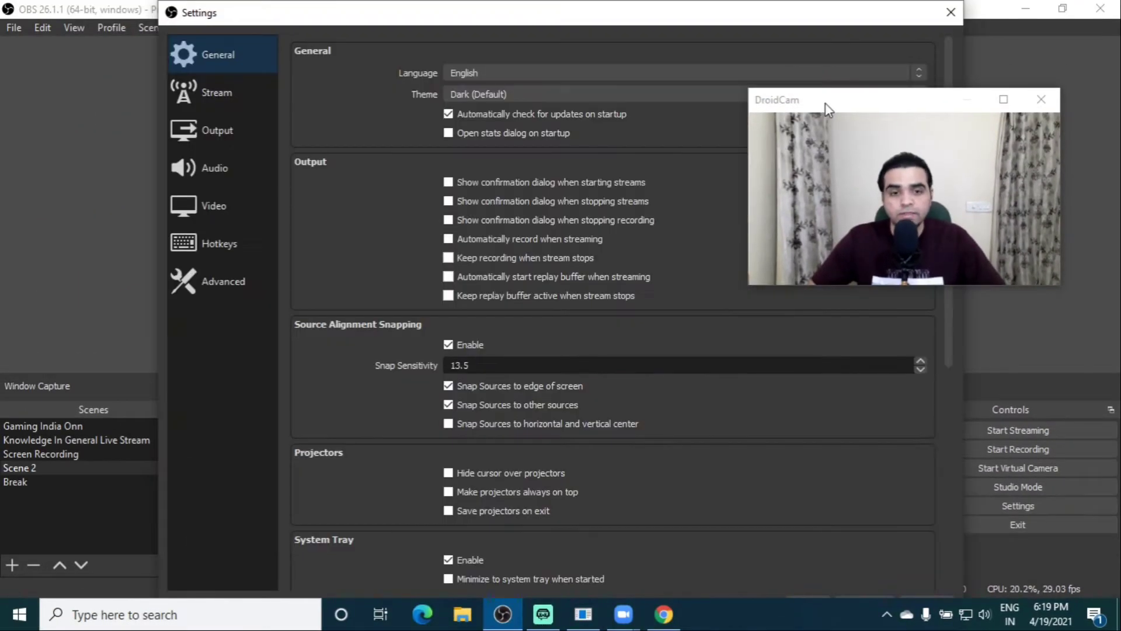
pyautogui.moveTo(811, 77); pyautogui.dragTo(798, 107)
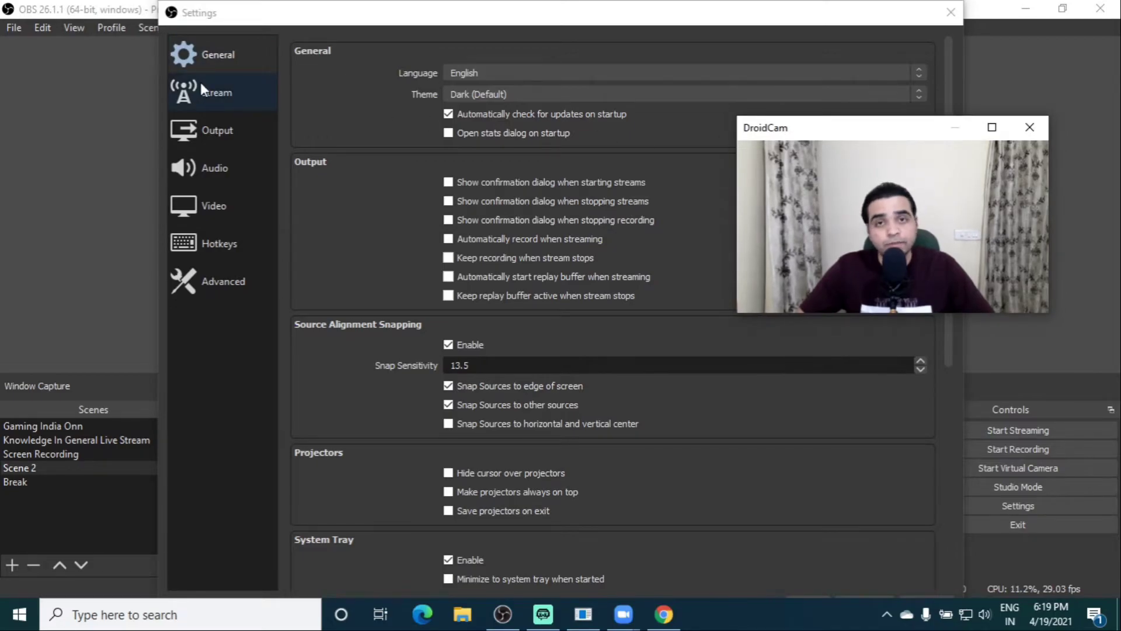
pyautogui.moveTo(801, 125); pyautogui.dragTo(405, 73)
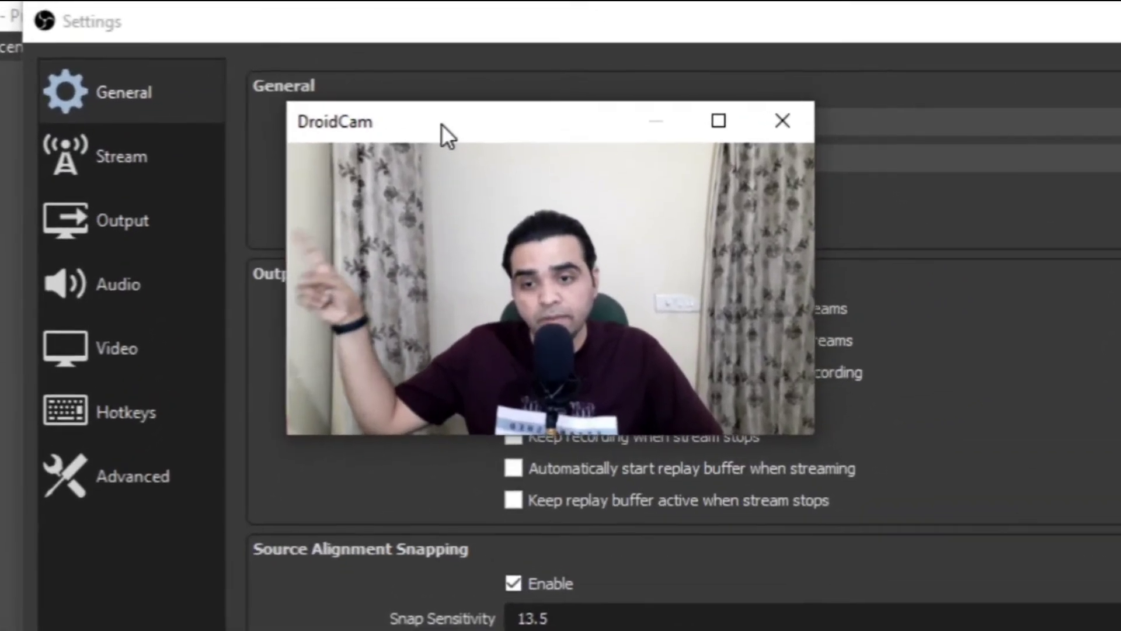
pyautogui.moveTo(442, 123); pyautogui.dragTo(1084, 250)
pyautogui.click(99, 154)
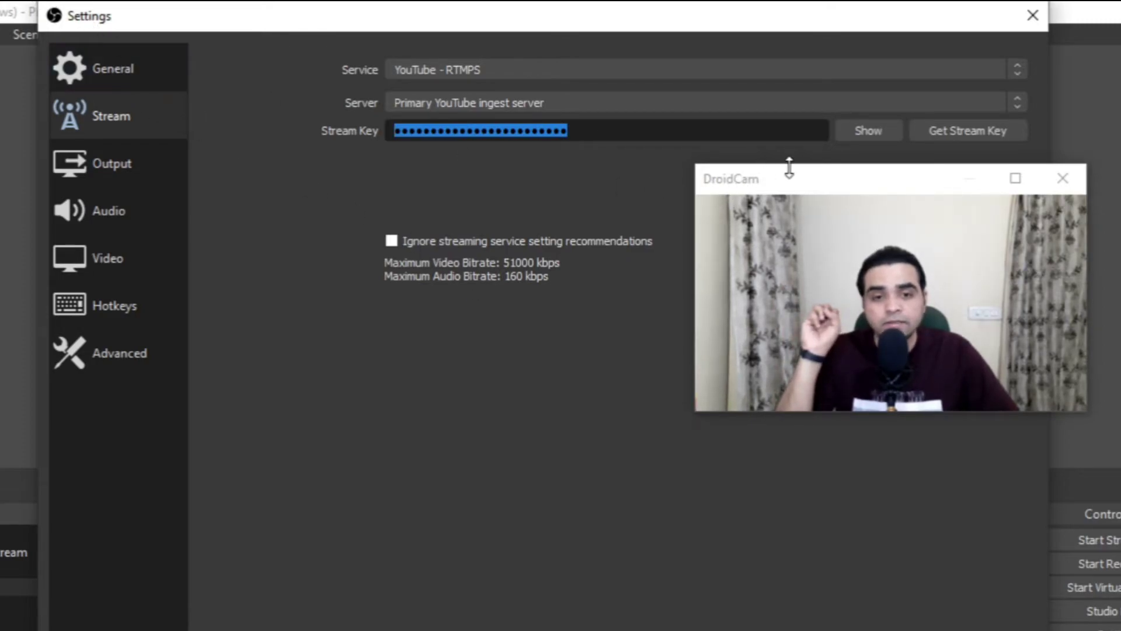
# Reposition the DroidCam and Settings windows and confirm the YouTube - RTMPS stream settings.
pyautogui.moveTo(805, 192); pyautogui.dragTo(863, 381)
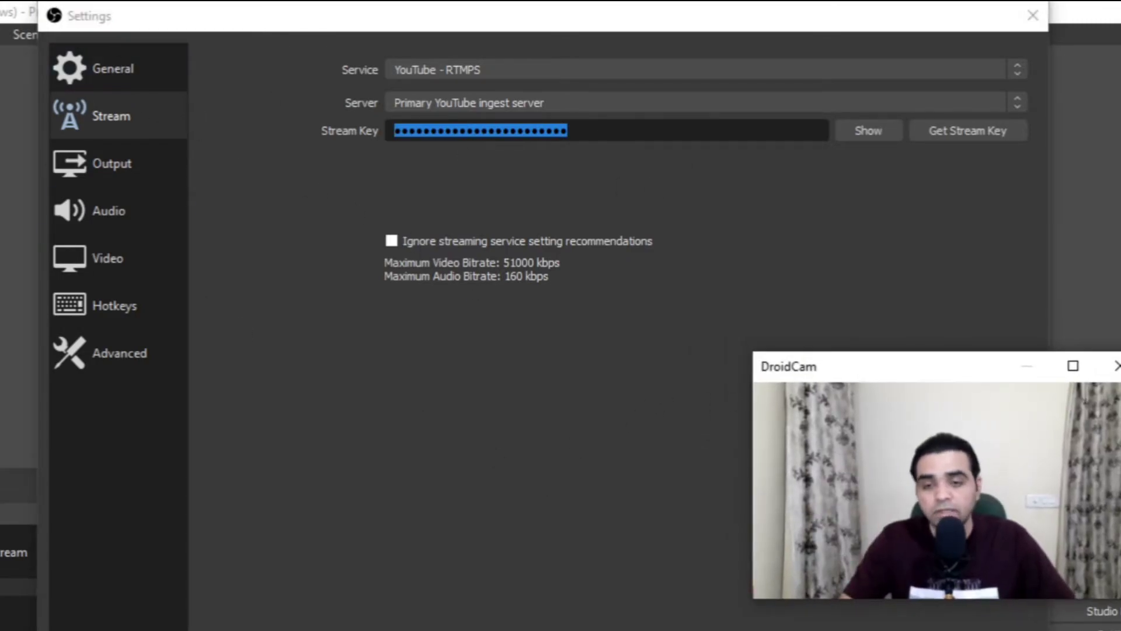
pyautogui.moveTo(29, 2); pyautogui.dragTo(195, 187)
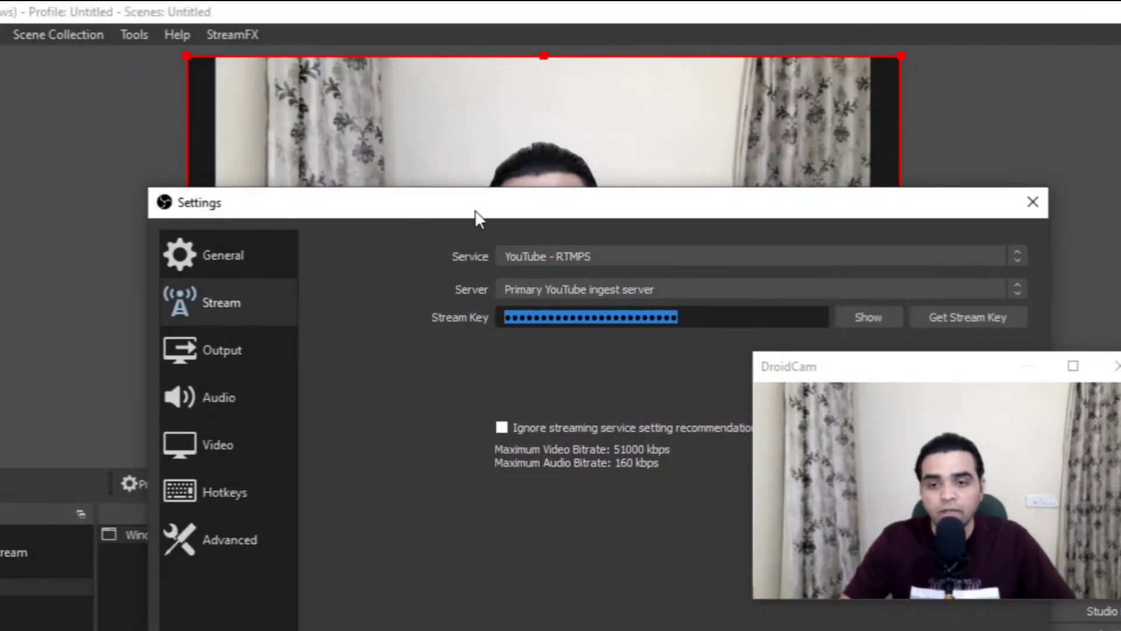
pyautogui.moveTo(476, 219); pyautogui.dragTo(464, 159)
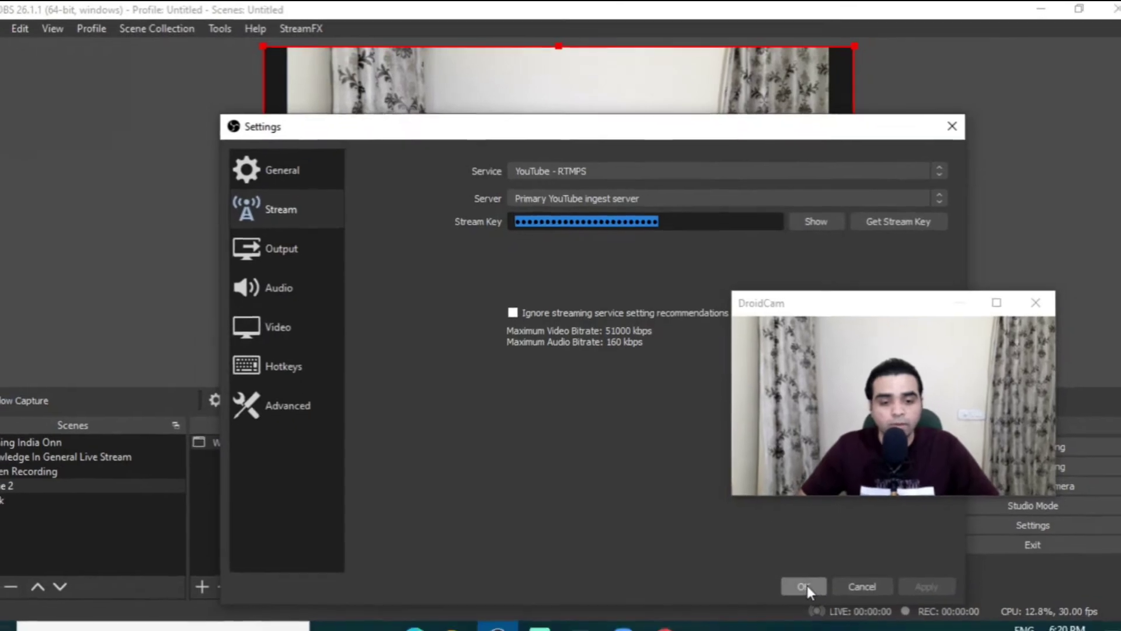
pyautogui.click(806, 587)
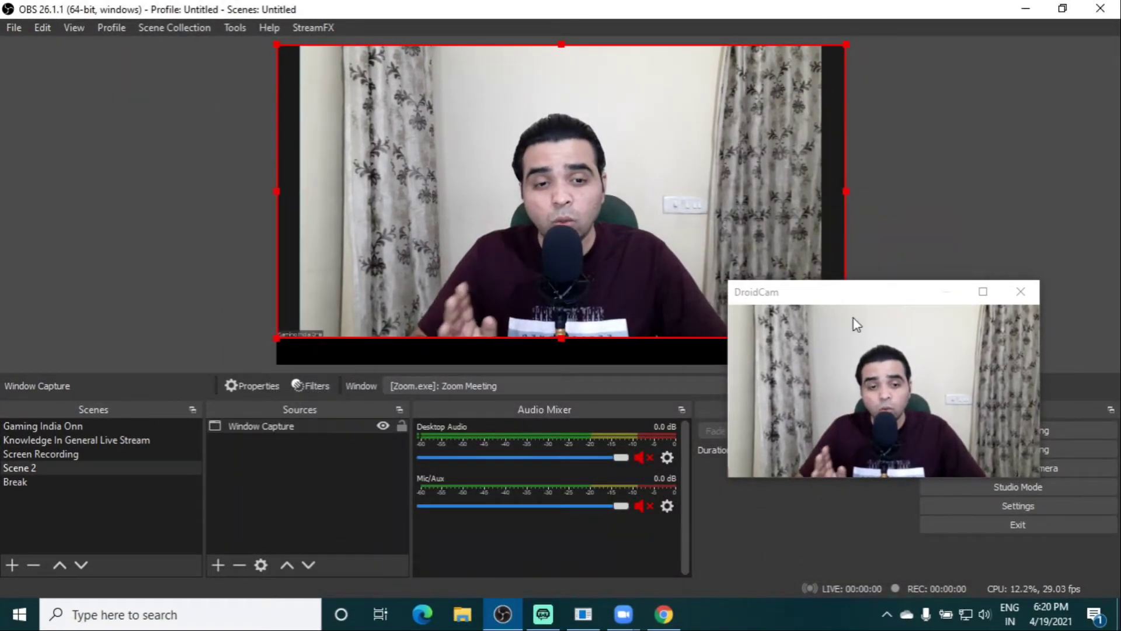
# Move the DroidCam window aside and shrink the Zoom capture to about half size in the canvas's upper-left corner.
pyautogui.moveTo(865, 297); pyautogui.dragTo(944, 184)
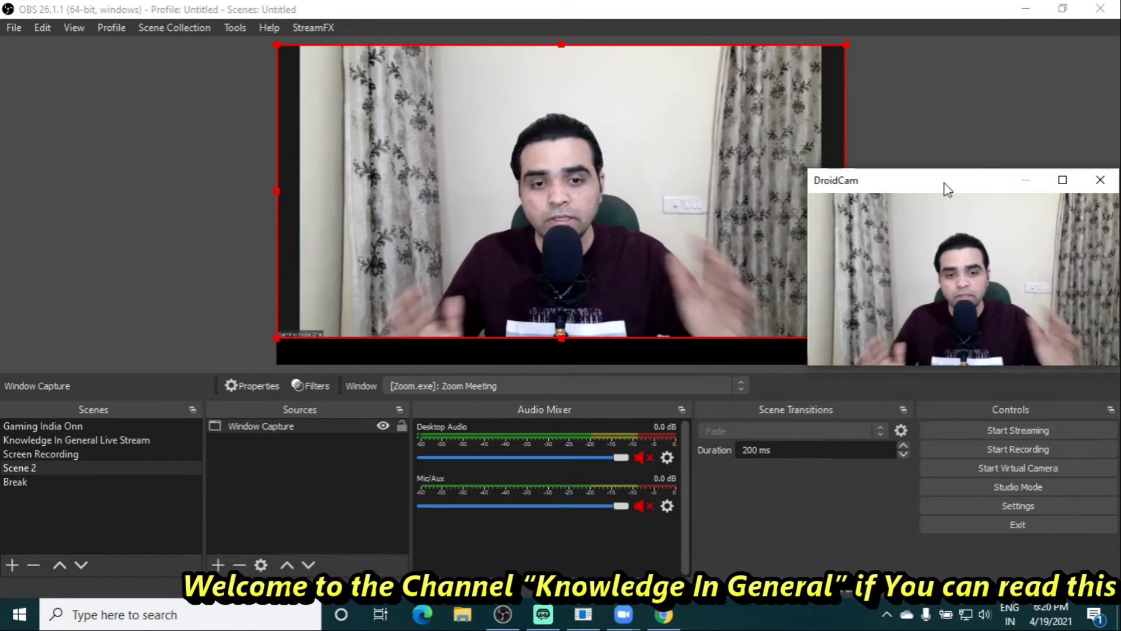
pyautogui.moveTo(730, 339); pyautogui.dragTo(421, 140)
pyautogui.moveTo(365, 99); pyautogui.dragTo(488, 107)
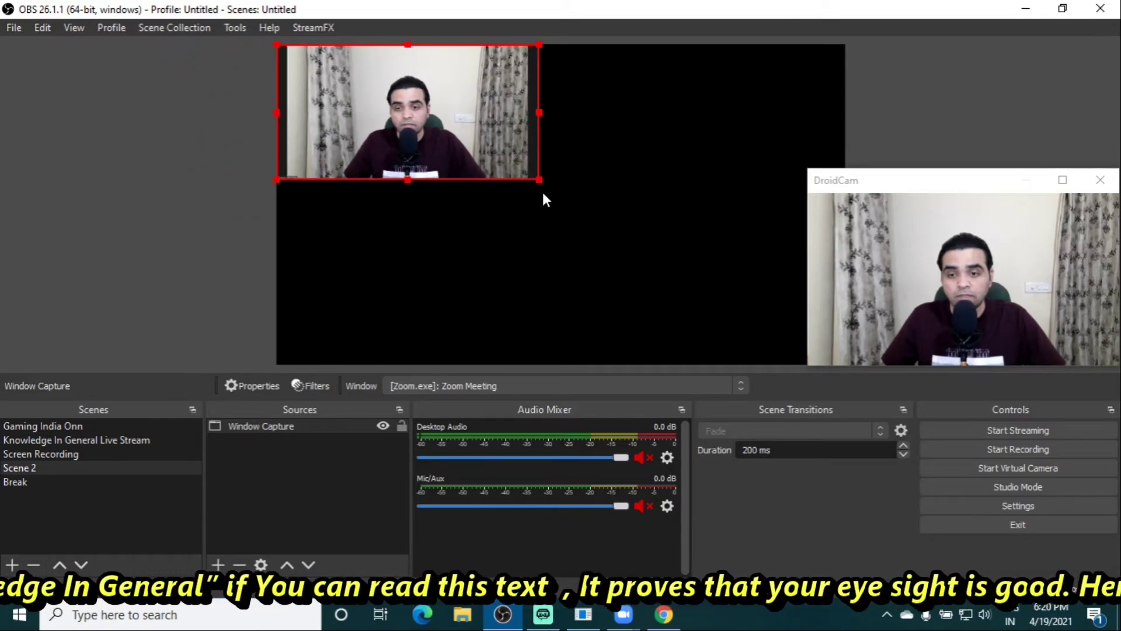
# Return to the YouTube Studio live streaming page in Chrome and move the DroidCam window clear of the stream key fields.
pyautogui.moveTo(968, 191); pyautogui.dragTo(878, 167)
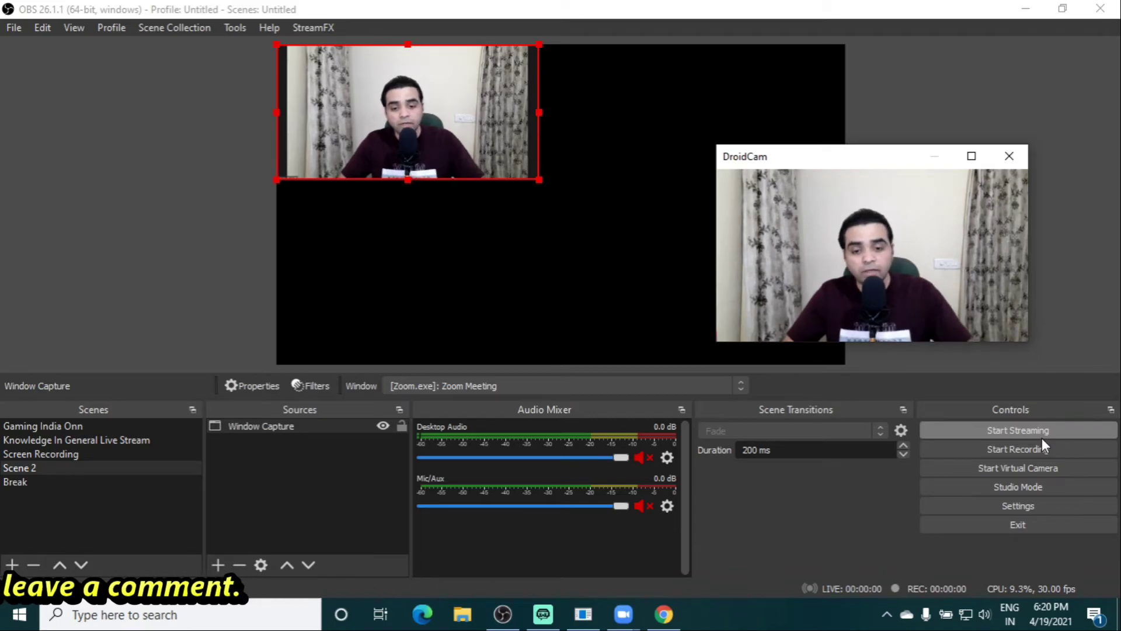
pyautogui.click(664, 615)
pyautogui.moveTo(899, 163); pyautogui.dragTo(891, 253)
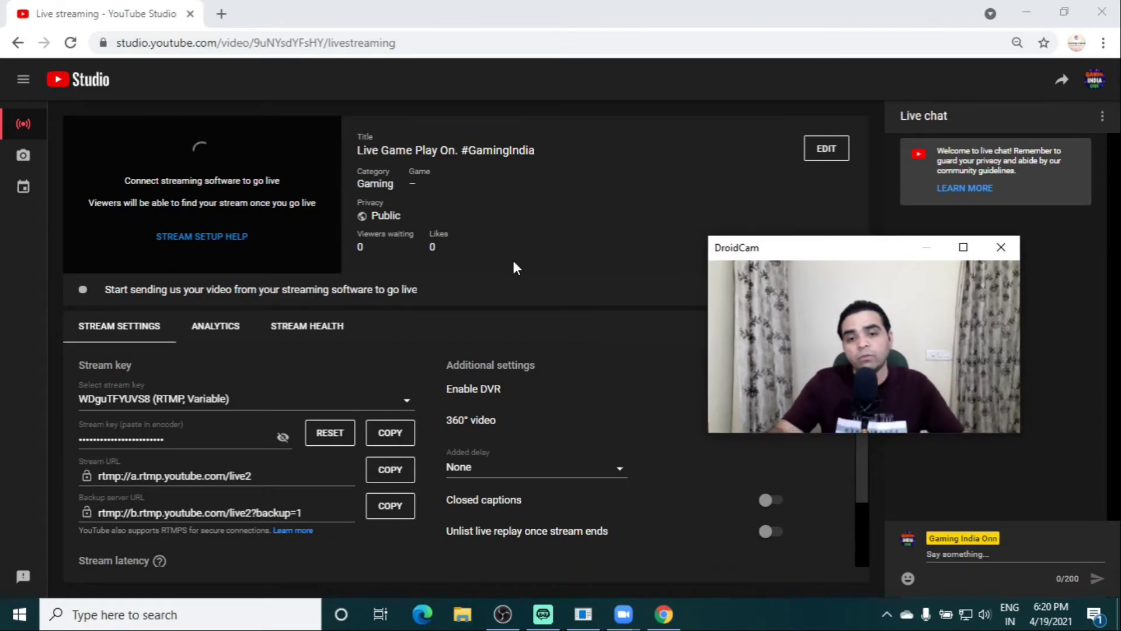
# Move the DroidCam window aside, then switch to OBS and add a new audio input source named "Audio Input Capture zoom".
pyautogui.moveTo(848, 254); pyautogui.dragTo(191, 296)
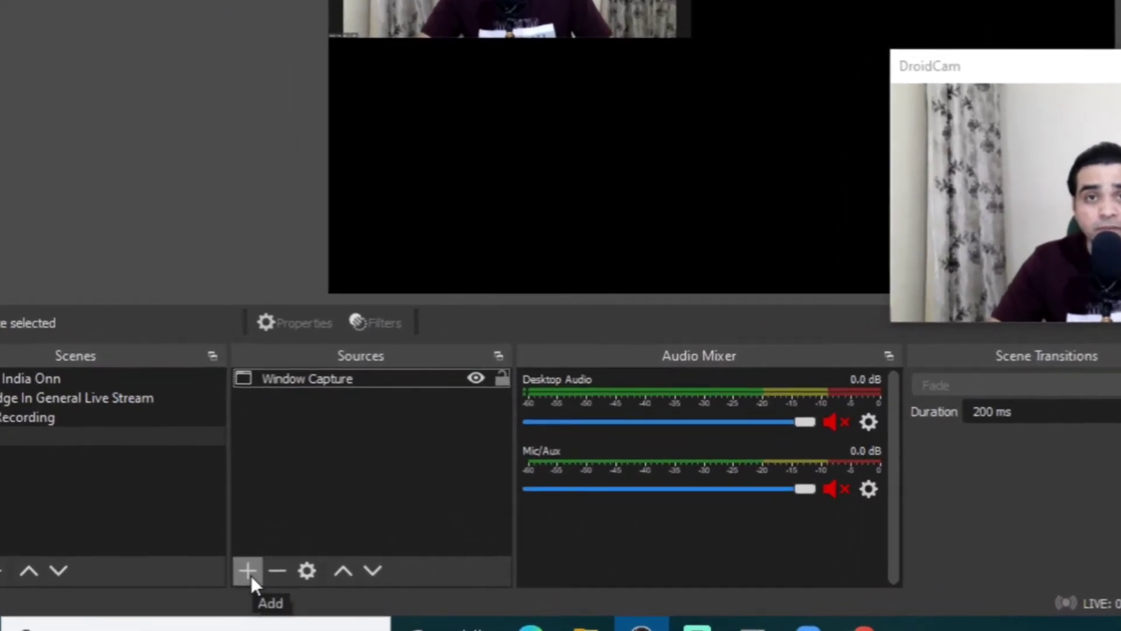
pyautogui.click(252, 574)
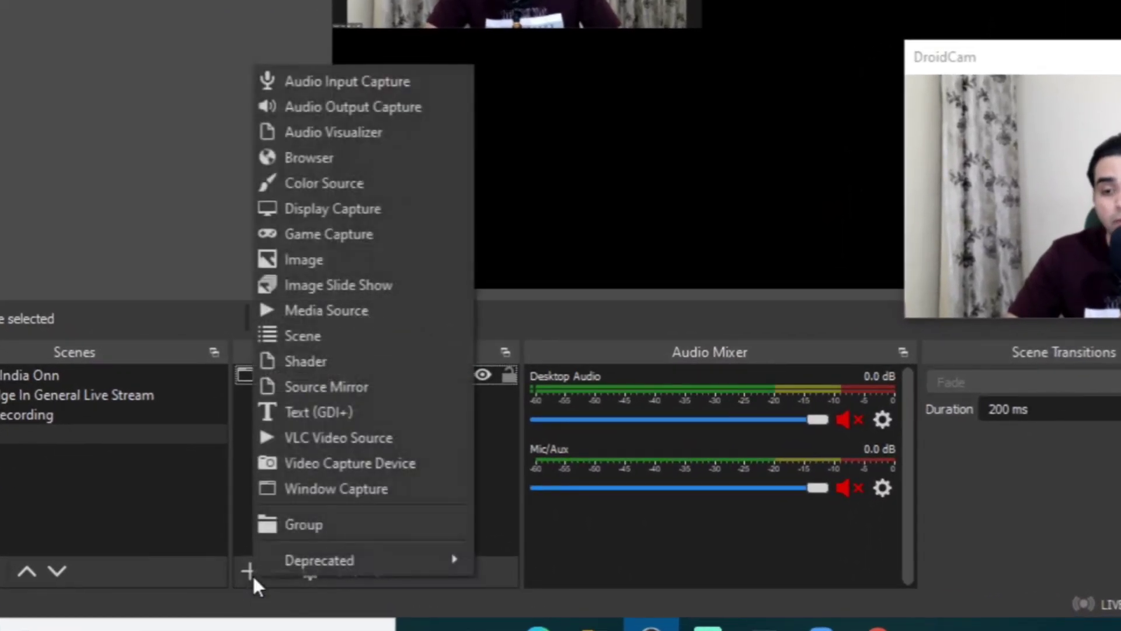
pyautogui.click(389, 81)
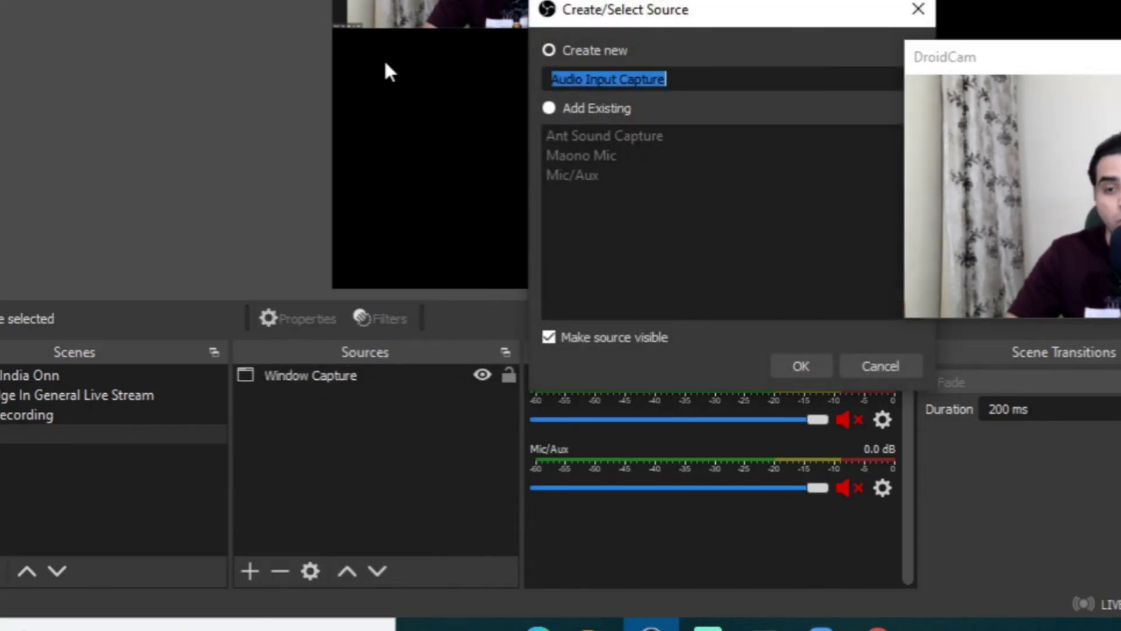
pyautogui.click(690, 80)
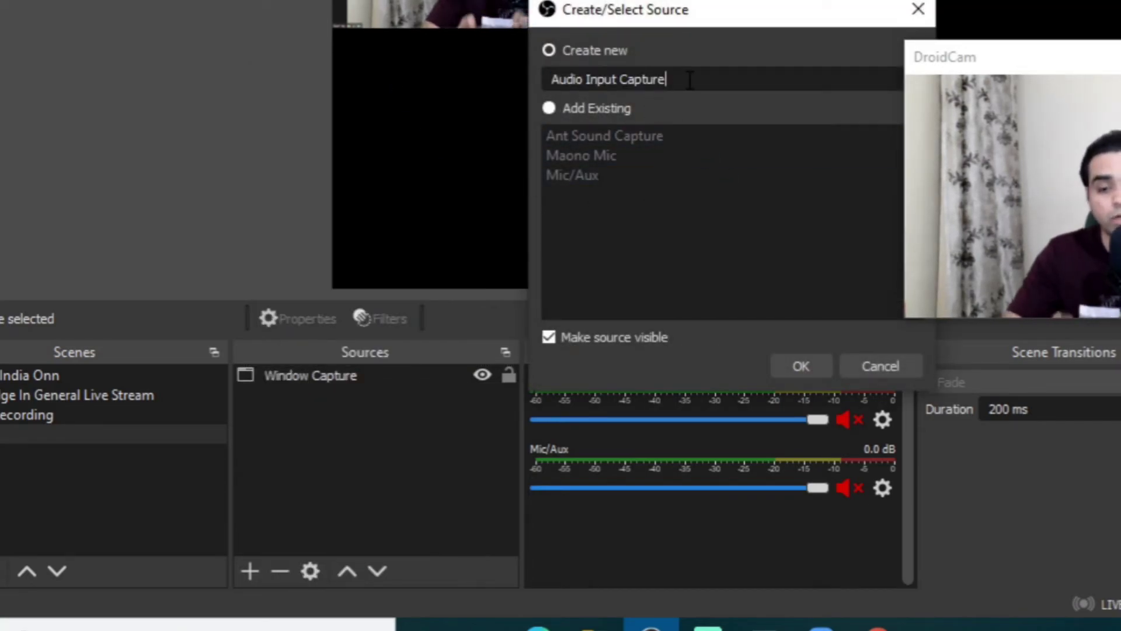
pyautogui.write('zoom')
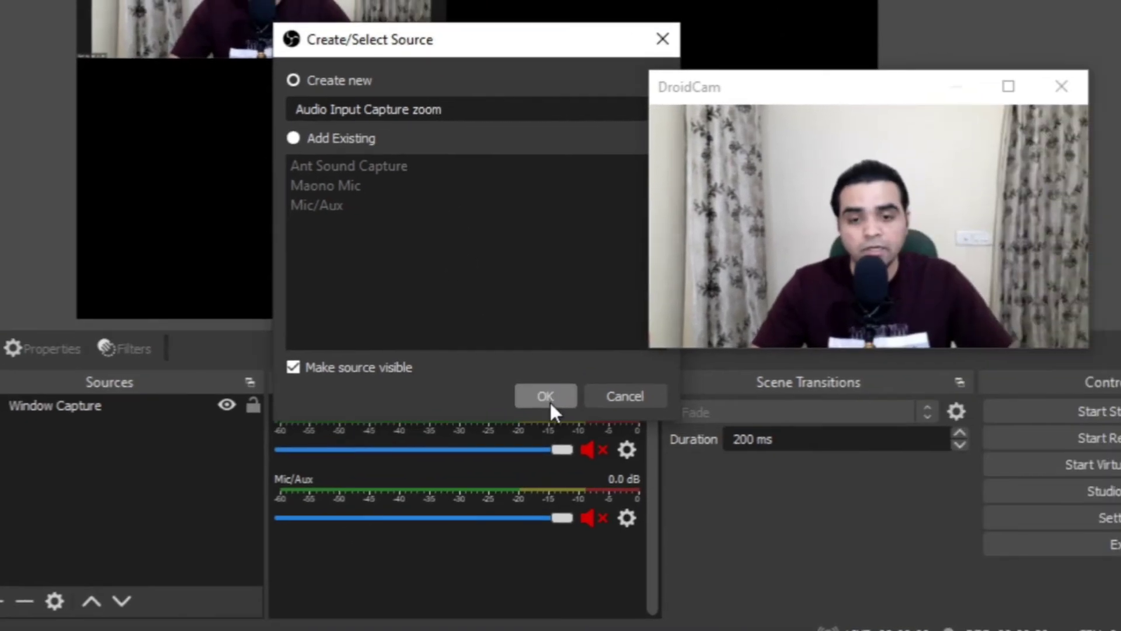
pyautogui.click(801, 365)
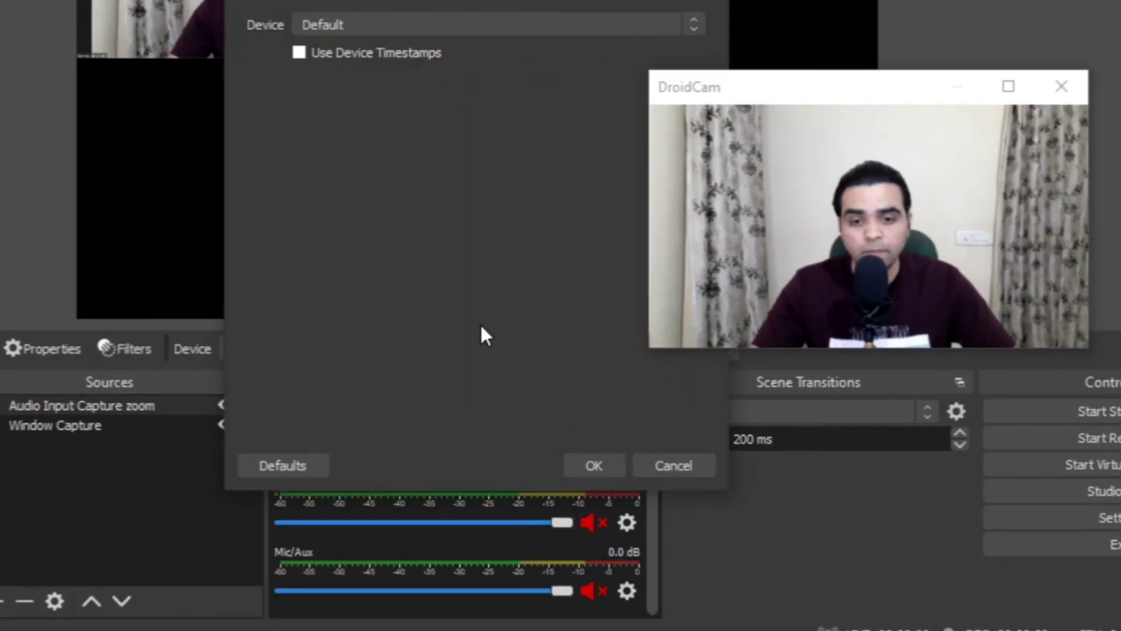
# Set the new audio source's device to Microphone (Realtek High Definition Audio) and unmute Desktop Audio in the mixer.
pyautogui.click(392, 24)
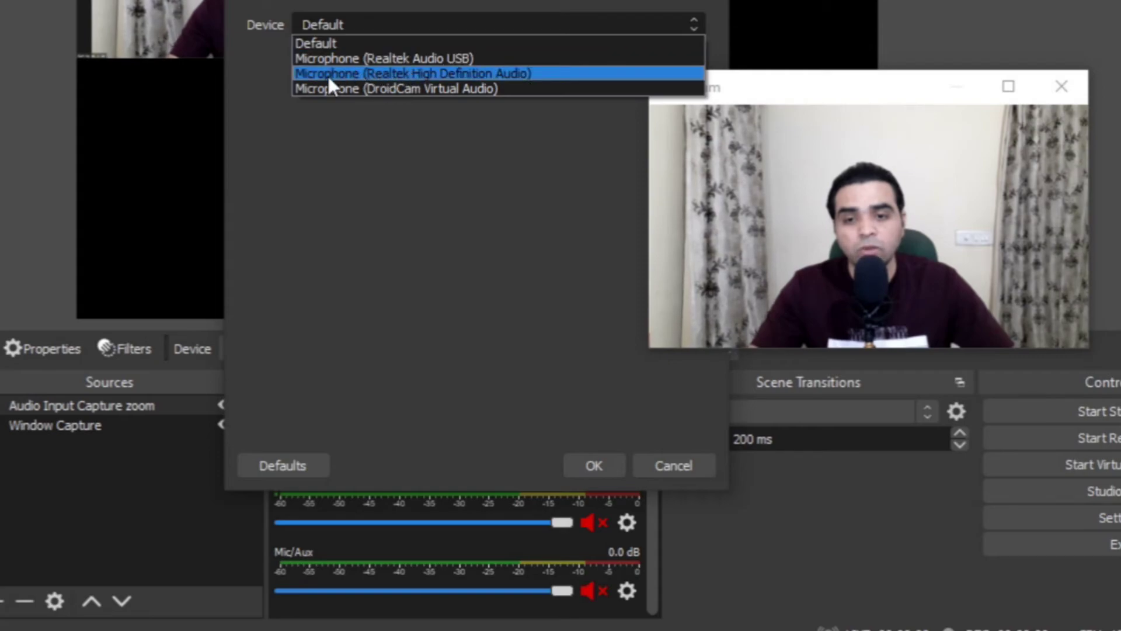
pyautogui.click(427, 74)
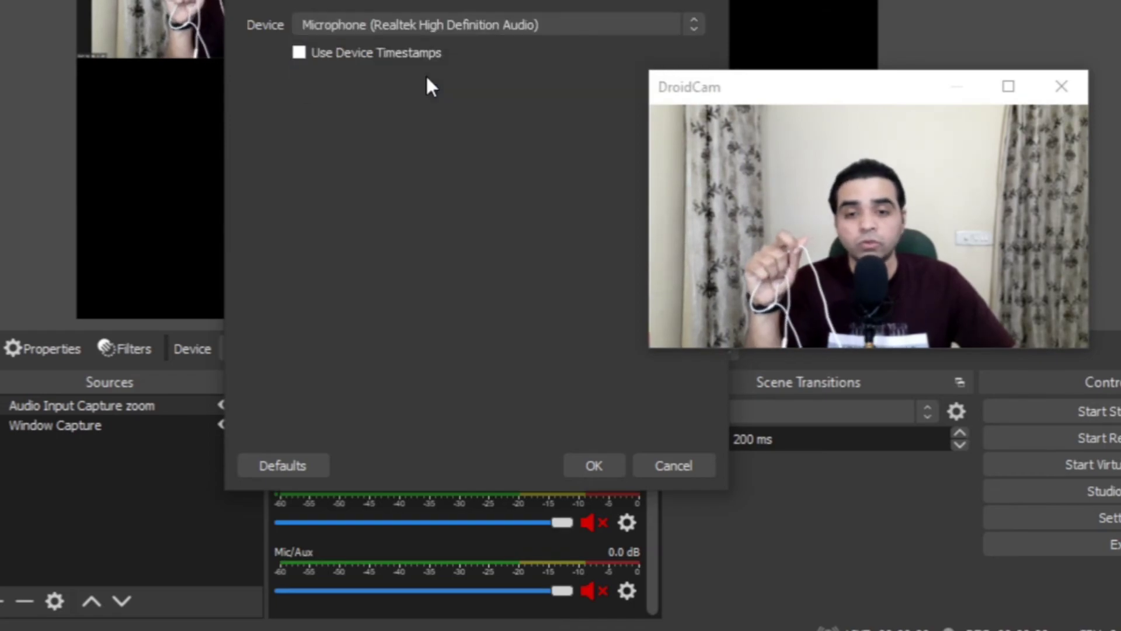
pyautogui.click(598, 463)
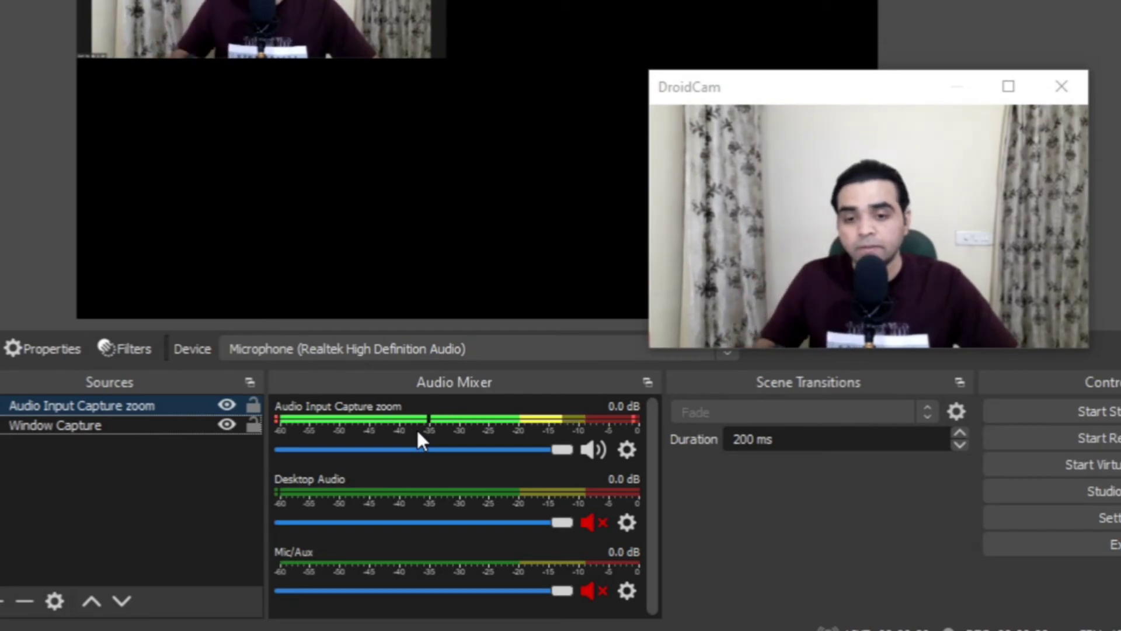
pyautogui.click(591, 522)
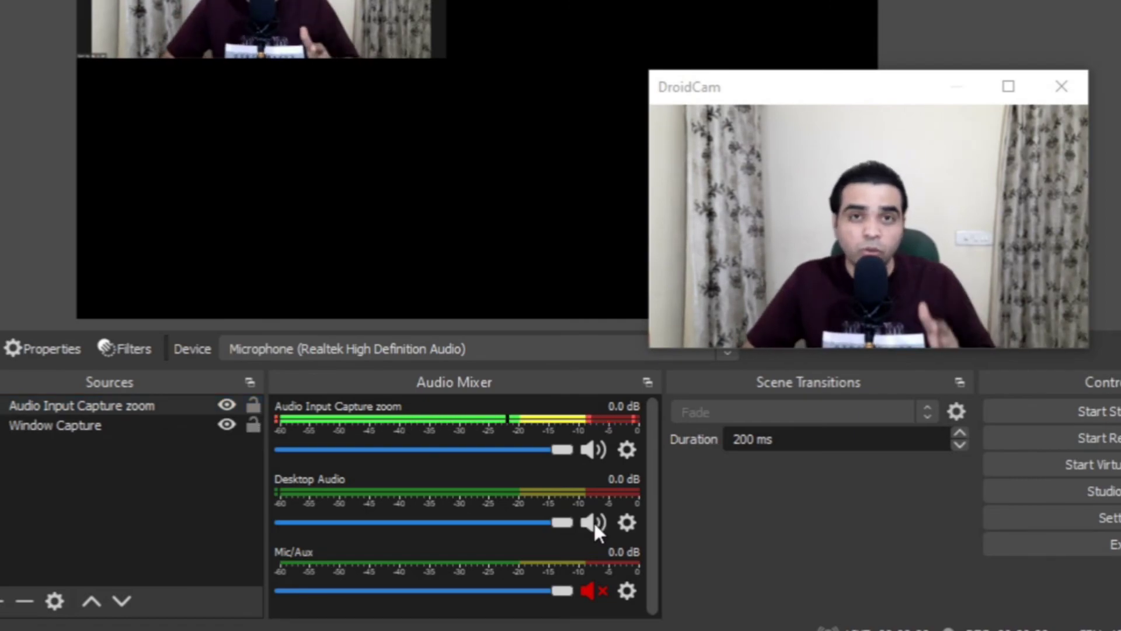